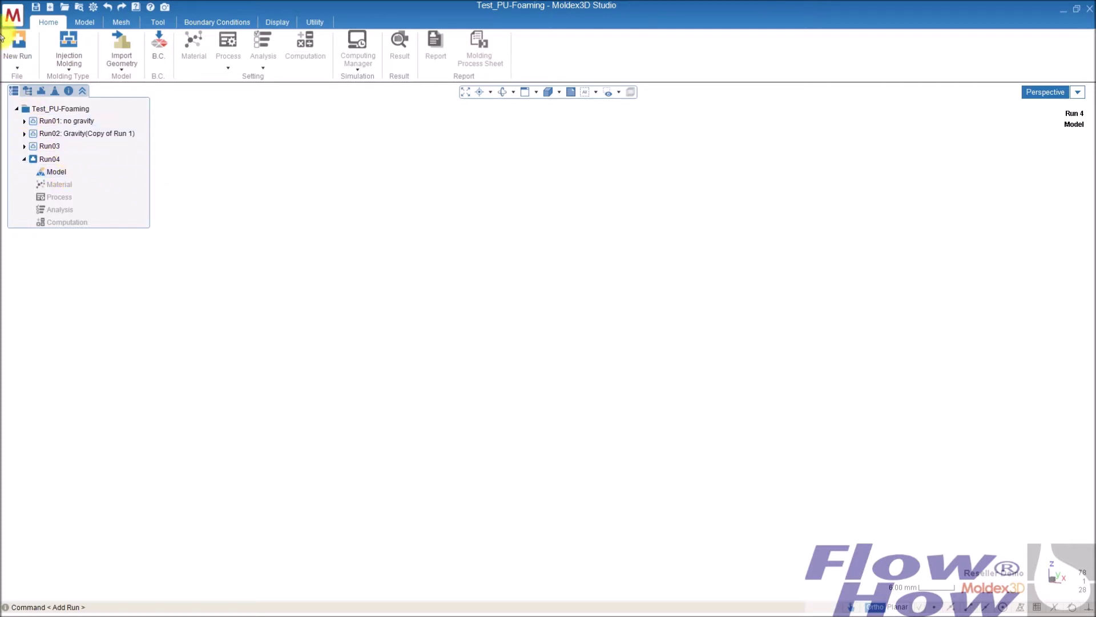
Change Run04's molding type from Injection Molding to Chemical Foaming Molding
left_click(67, 69)
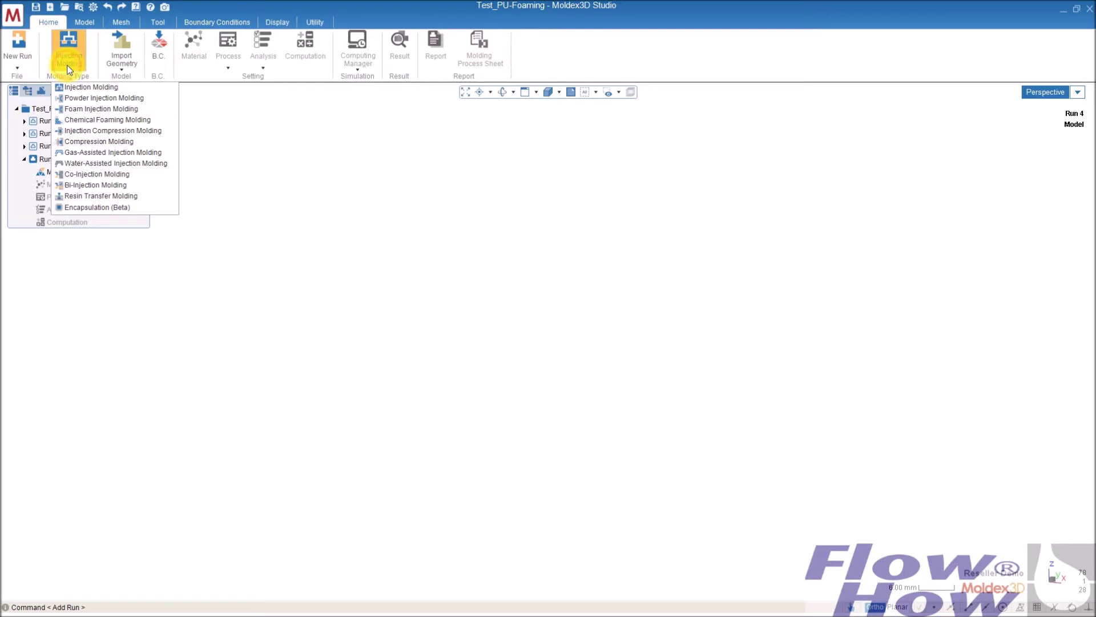
left_click(86, 120)
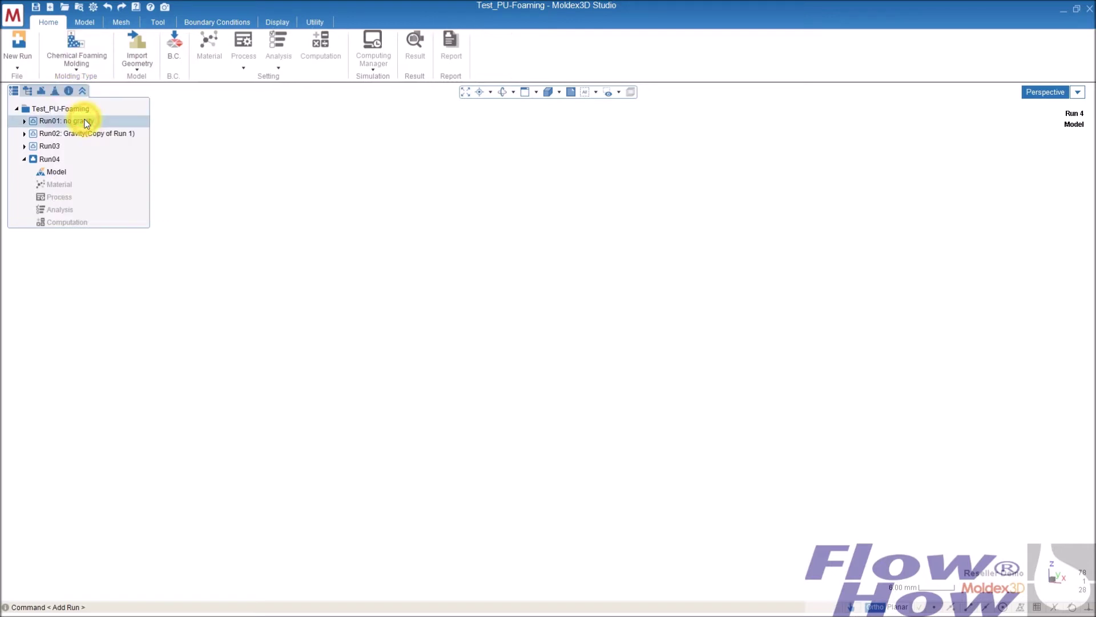
left_click(136, 66)
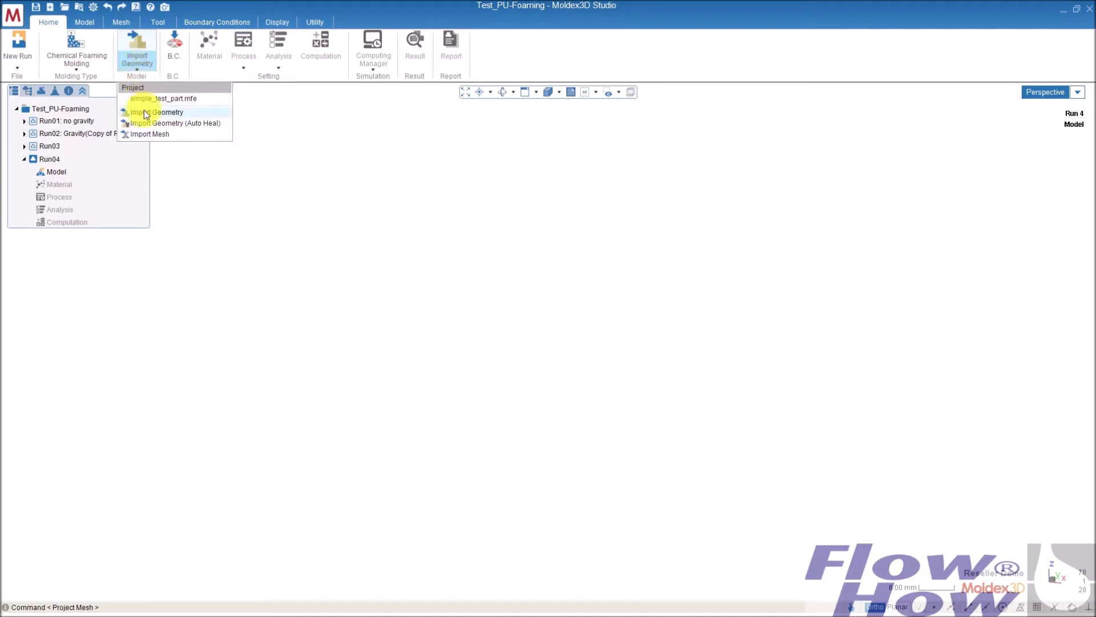
Import simple_test_part.mfe into Run04 and show its model component tree
left_click(153, 98)
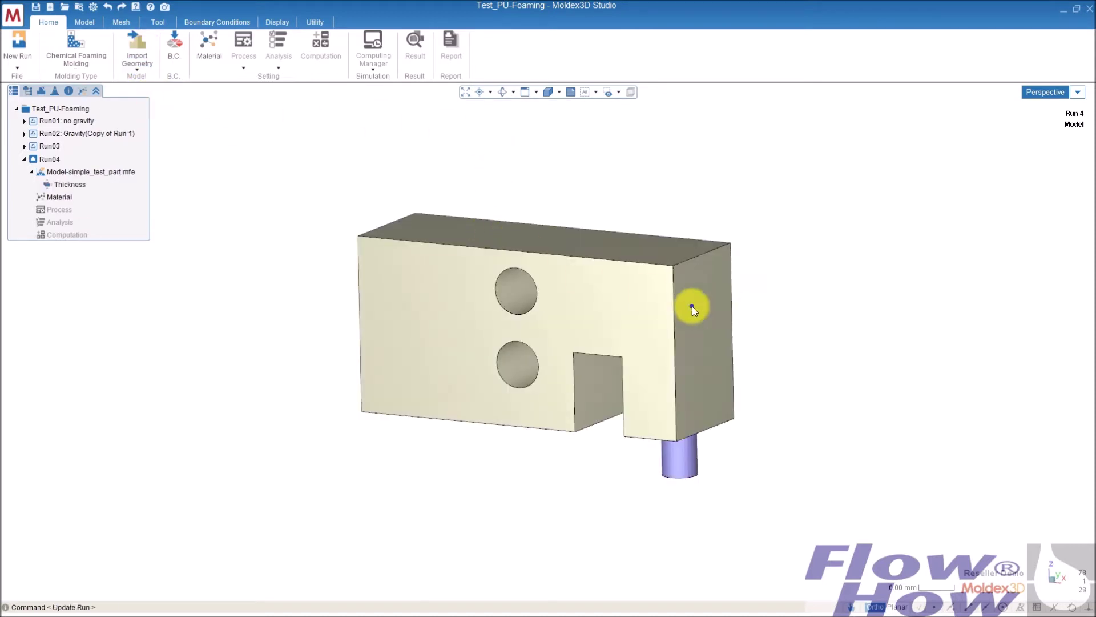
middle_click_drag(692, 306, 623, 257)
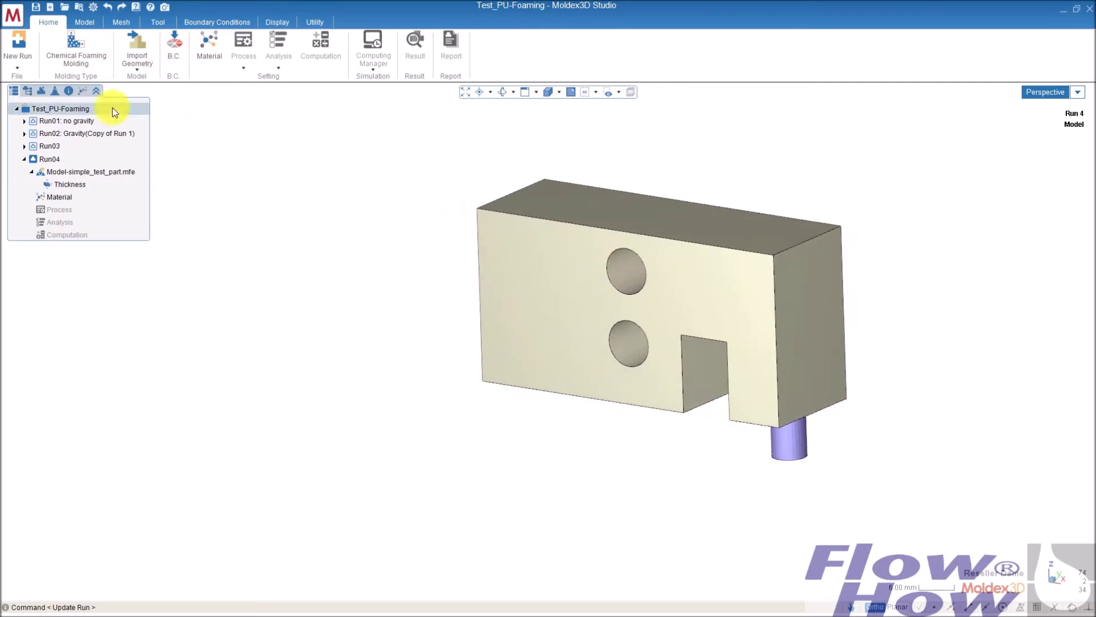
left_click(31, 90)
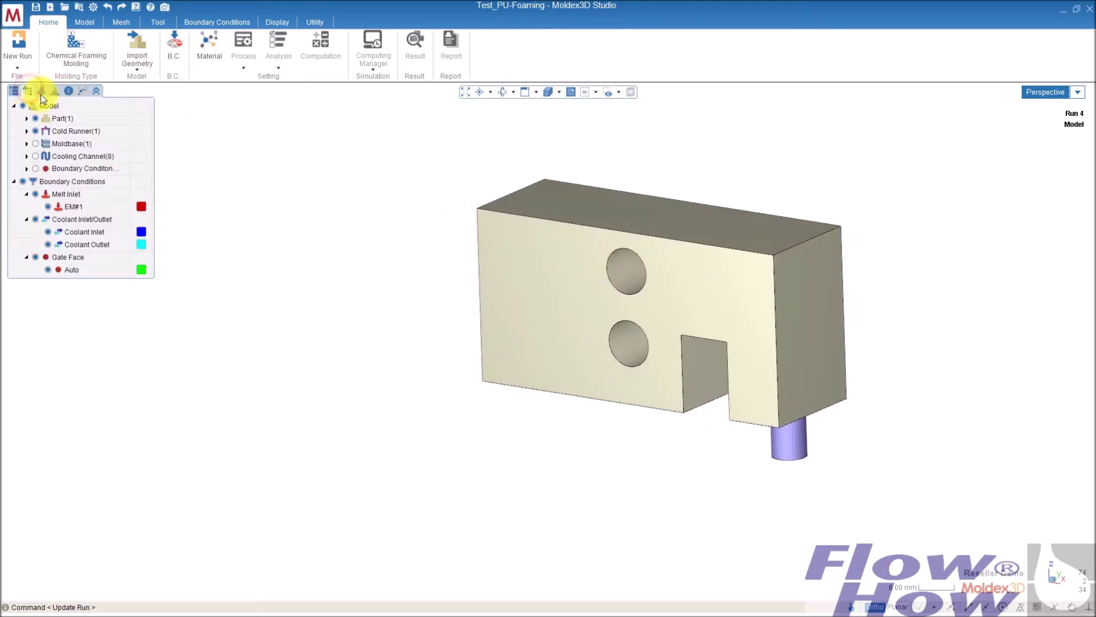
Inspect the moldbase and cooling channels by toggling their visibility, then return to the project tree
left_click(35, 143)
left_click(35, 144)
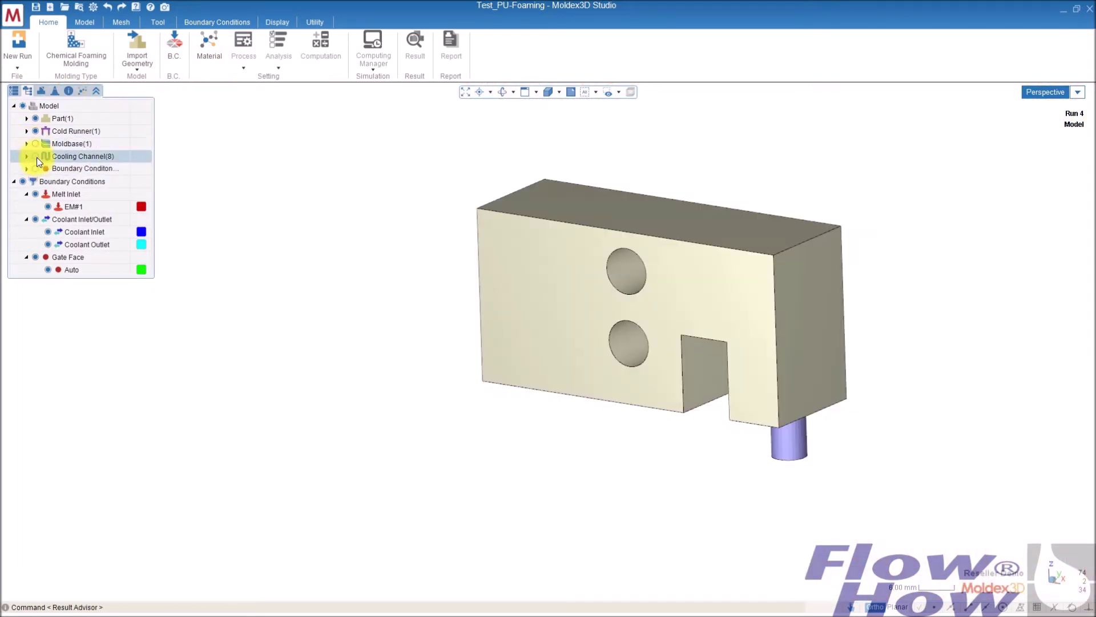
left_click(36, 156)
scroll(597, 312, "down", 3)
middle_click_drag(489, 318, 399, 274)
left_click(35, 156)
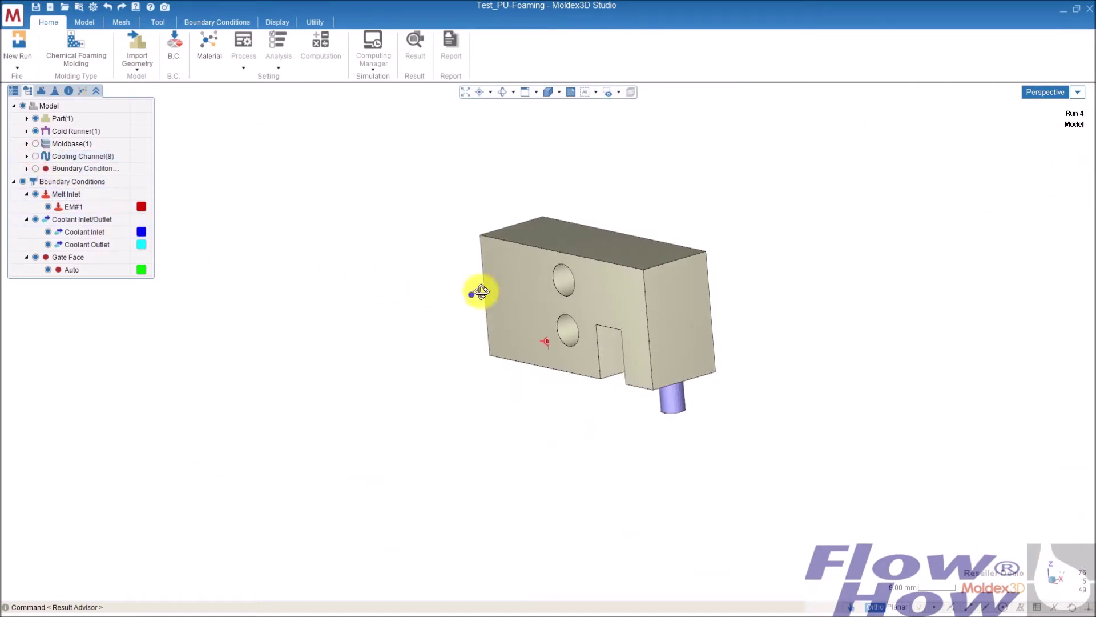
middle_click_drag(479, 288, 516, 279)
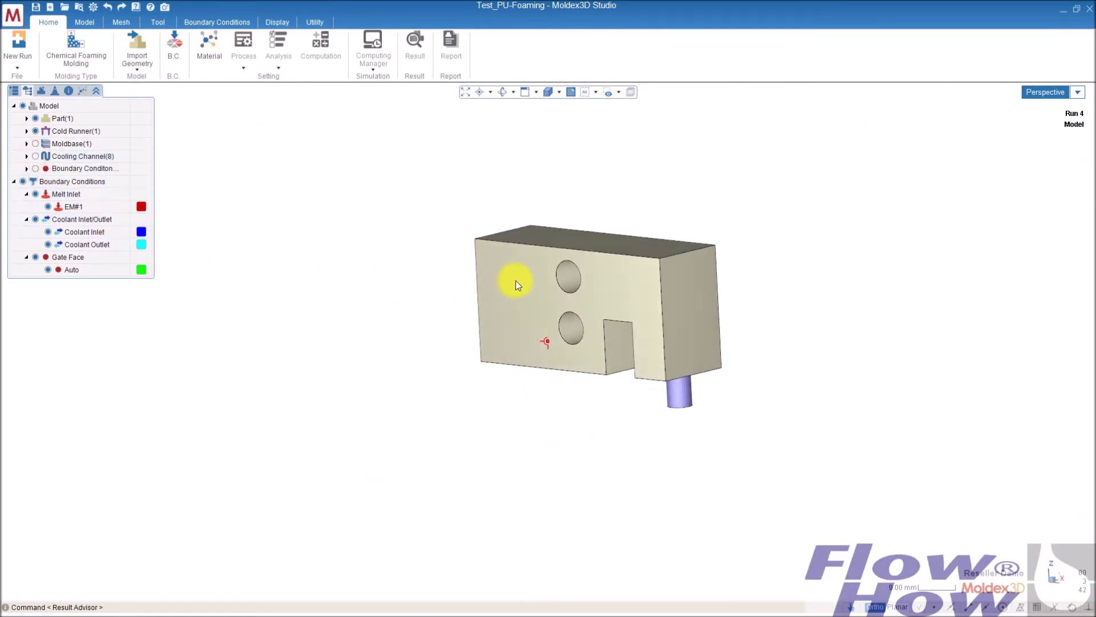
left_click(13, 90)
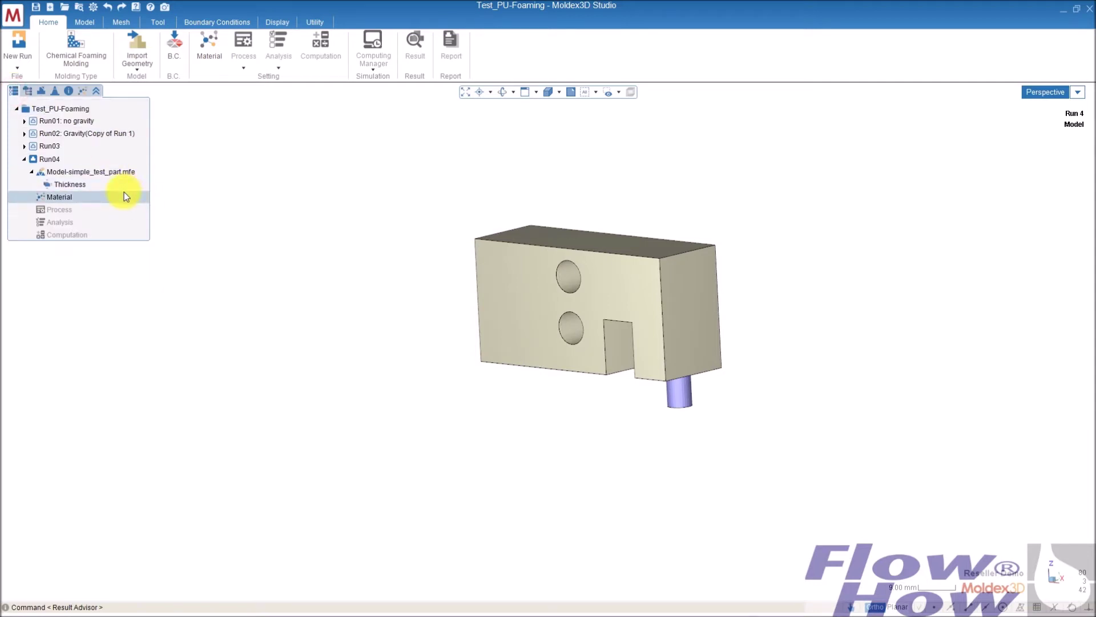
double_click(63, 197)
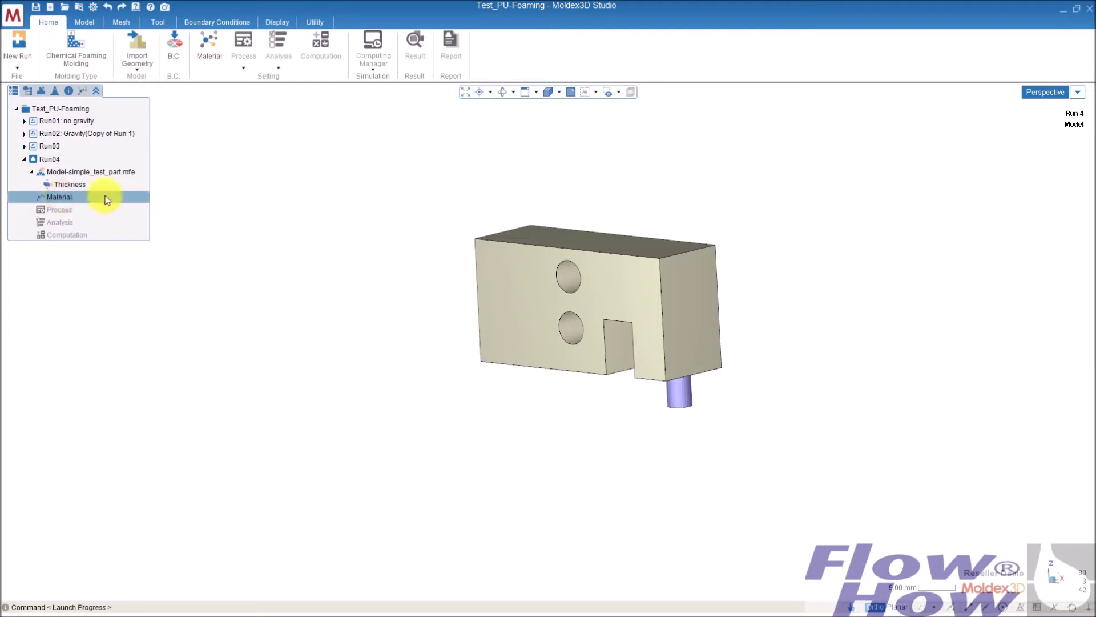
Assign PU_PU-2_1.mtx as the material for melt inlet EM#1 in the material table
left_click(83, 91)
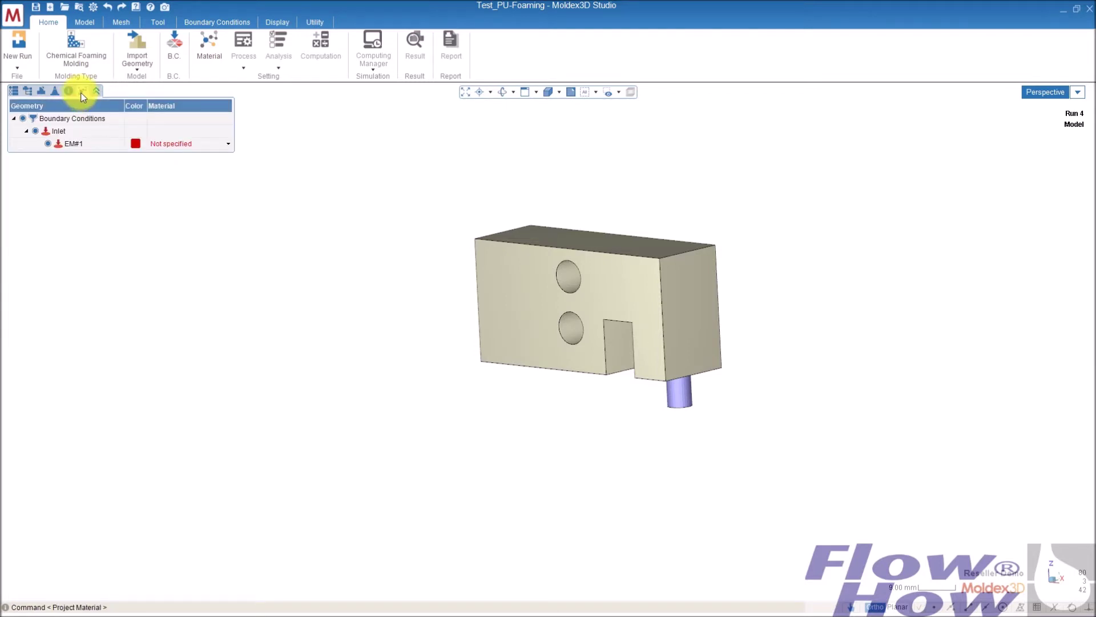
left_click(205, 144)
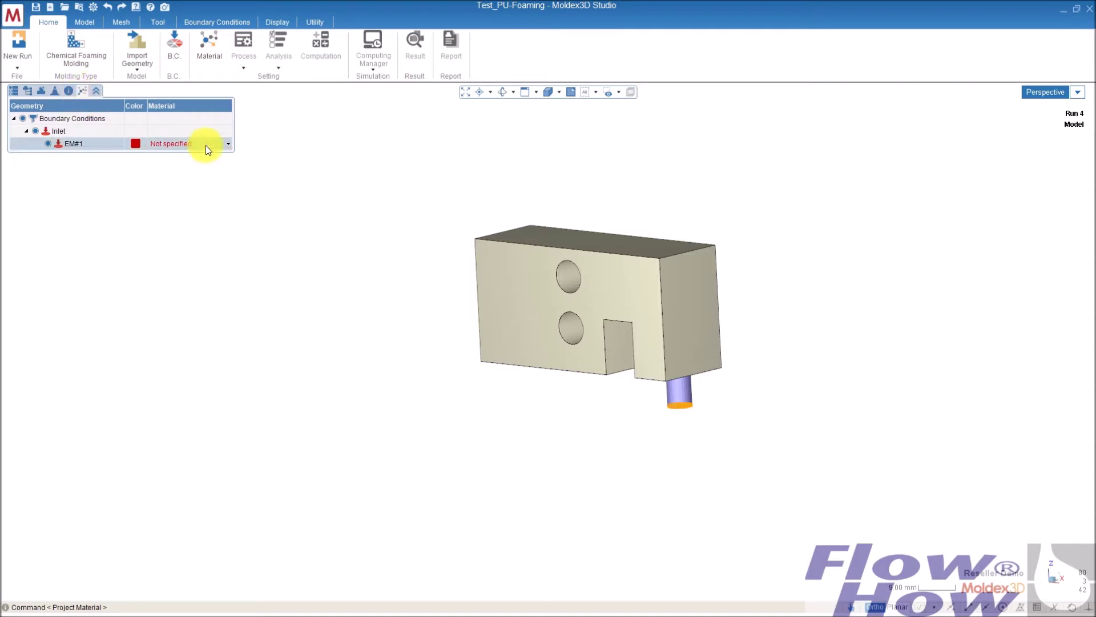
left_click(206, 145)
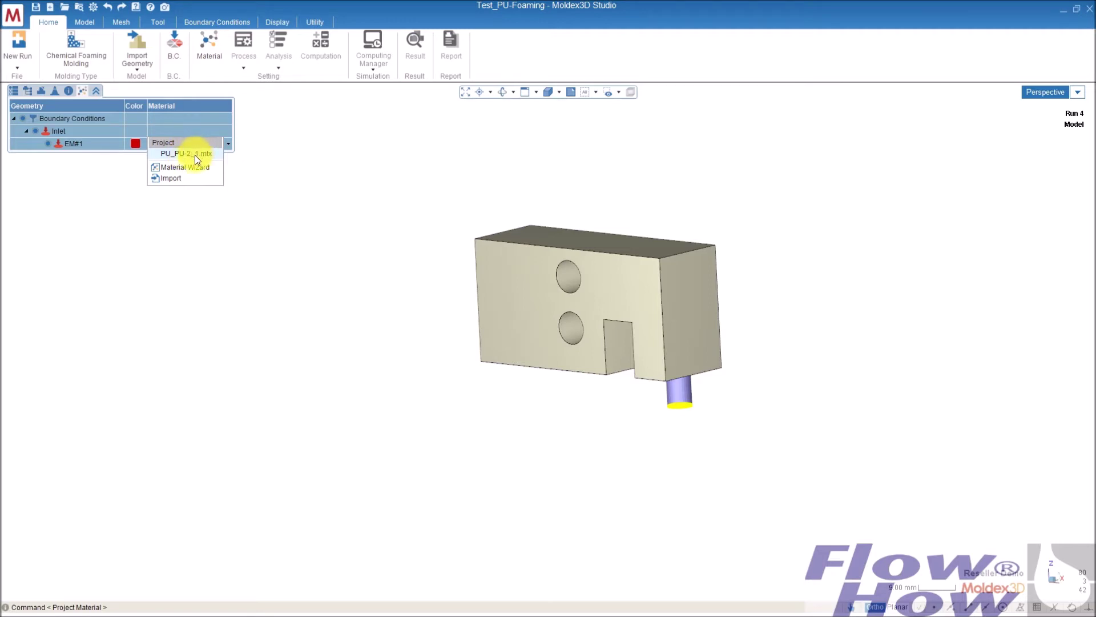
left_click(194, 154)
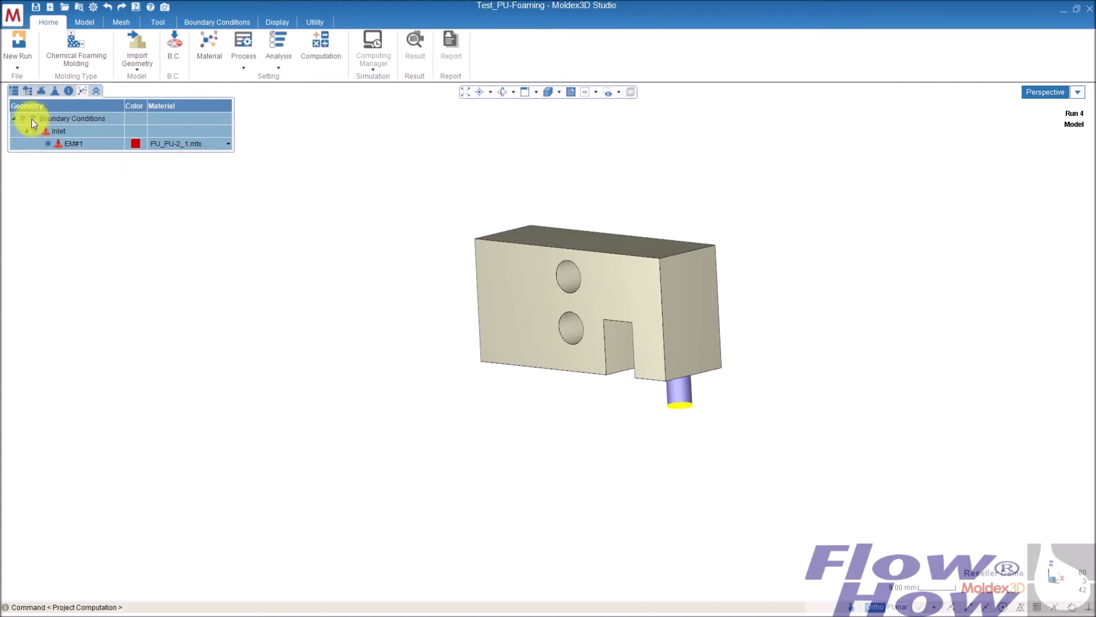
left_click(13, 91)
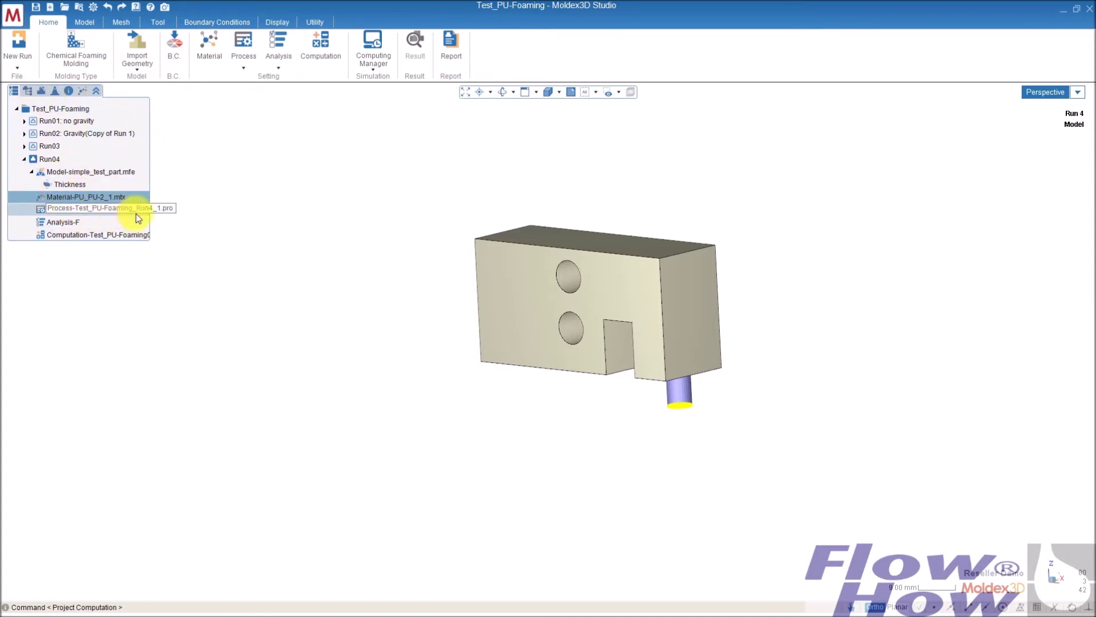
In the Process Wizard's Filling Settings, change the filling time from 1.11 to 8 sec
left_click(92, 211)
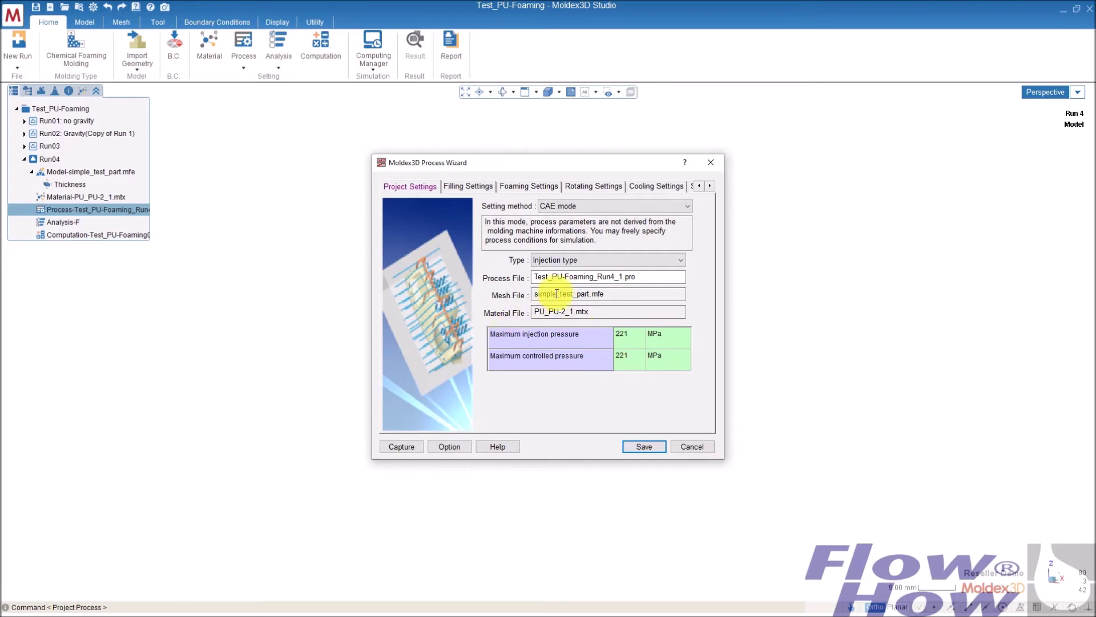
left_click(475, 186)
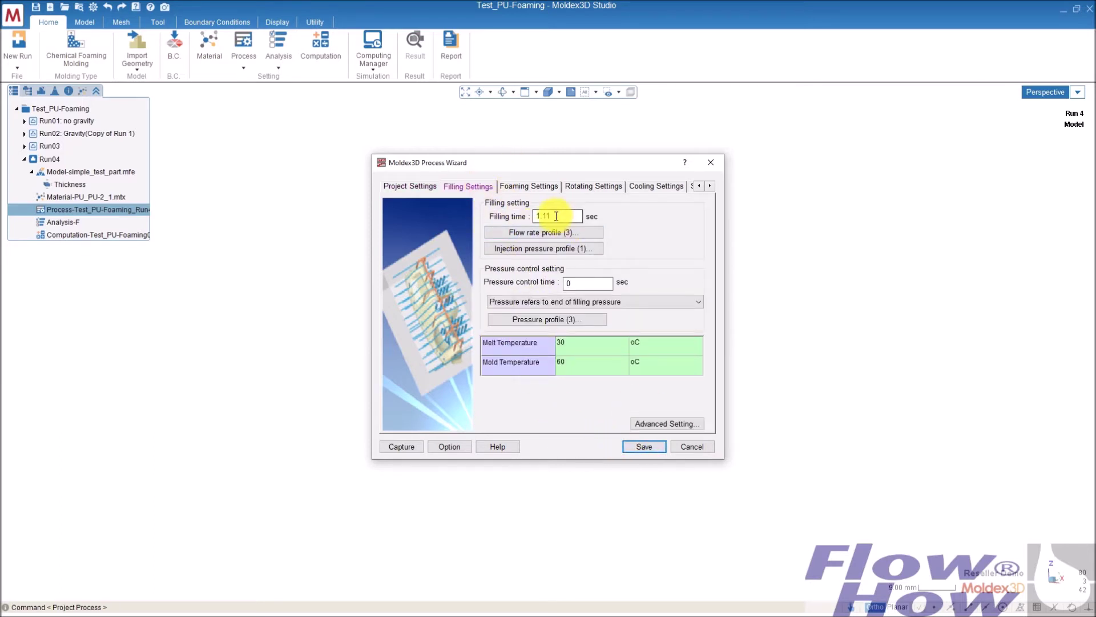
left_click_drag(557, 216, 521, 216)
type("8")
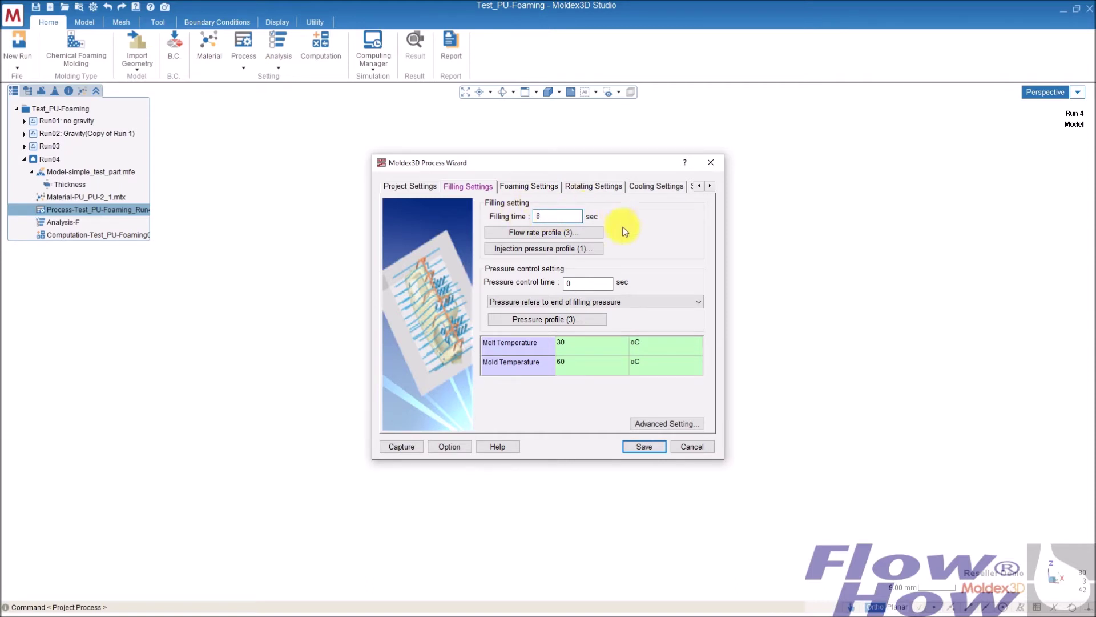
left_click(550, 232)
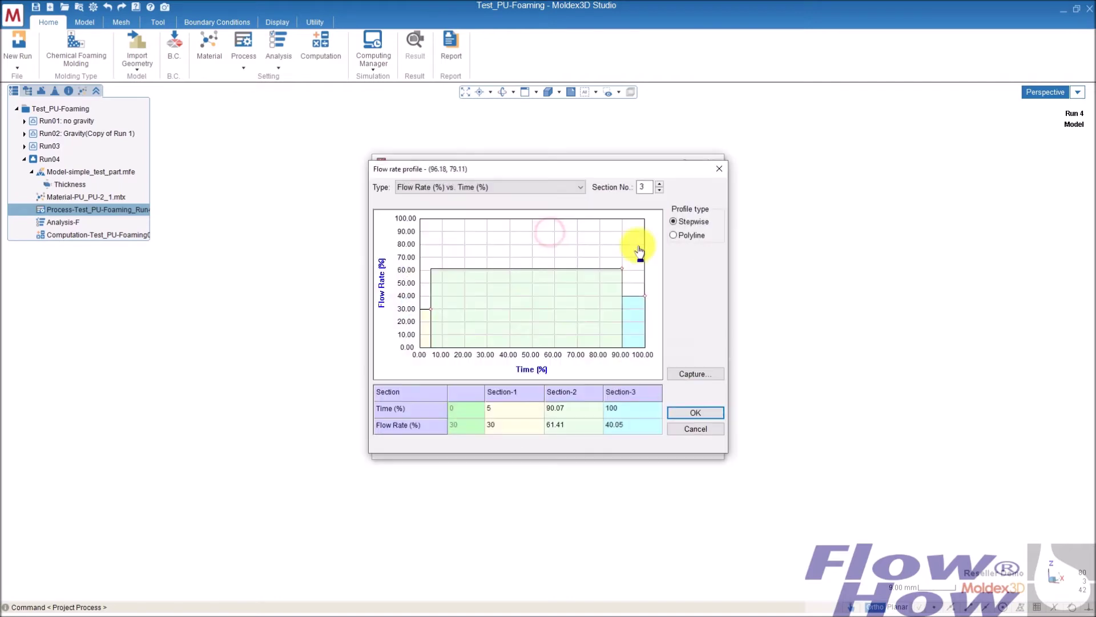
Reduce the flow rate profile to one constant section at 40.05% and accept it
left_click(660, 190)
left_click(660, 190)
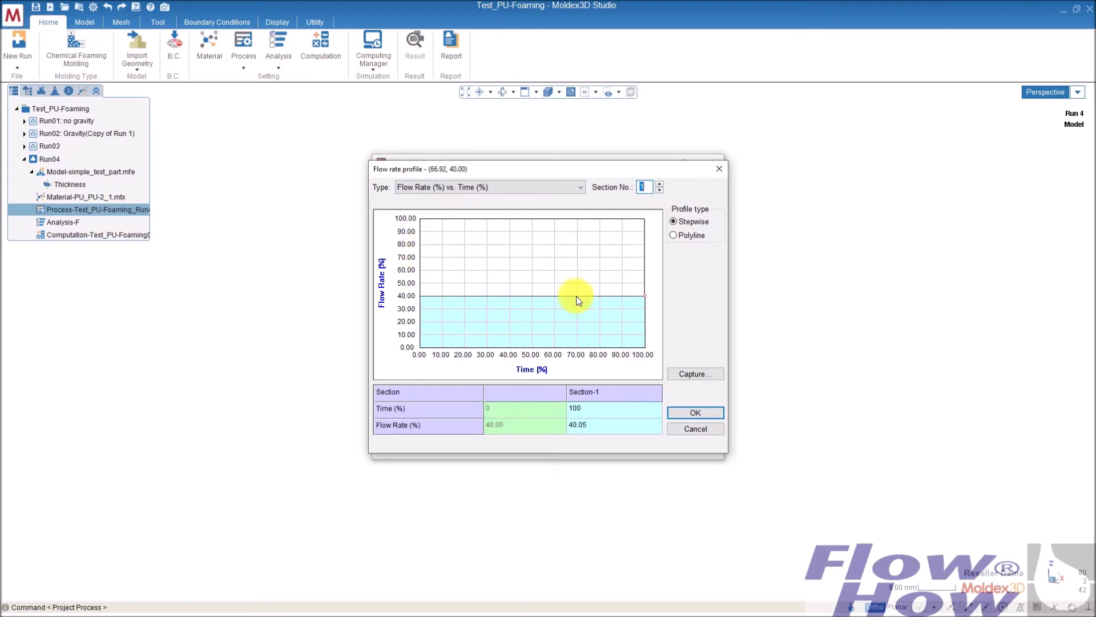
left_click(700, 412)
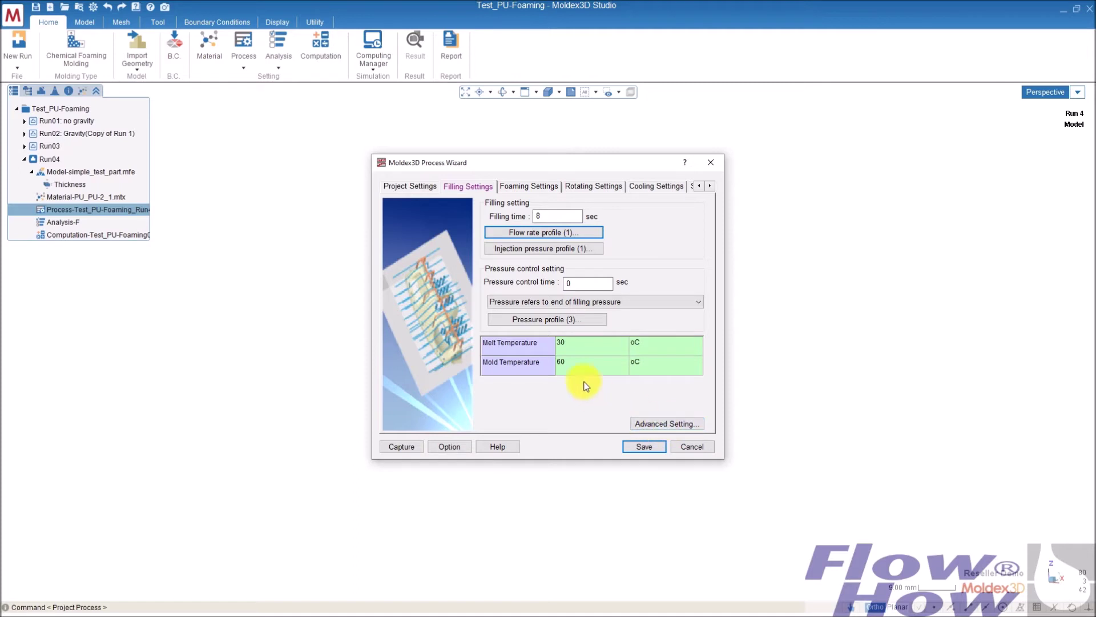
Set shot control to 80 volume percentage, keeping Polyurethane (PU) as the foaming type
left_click(525, 187)
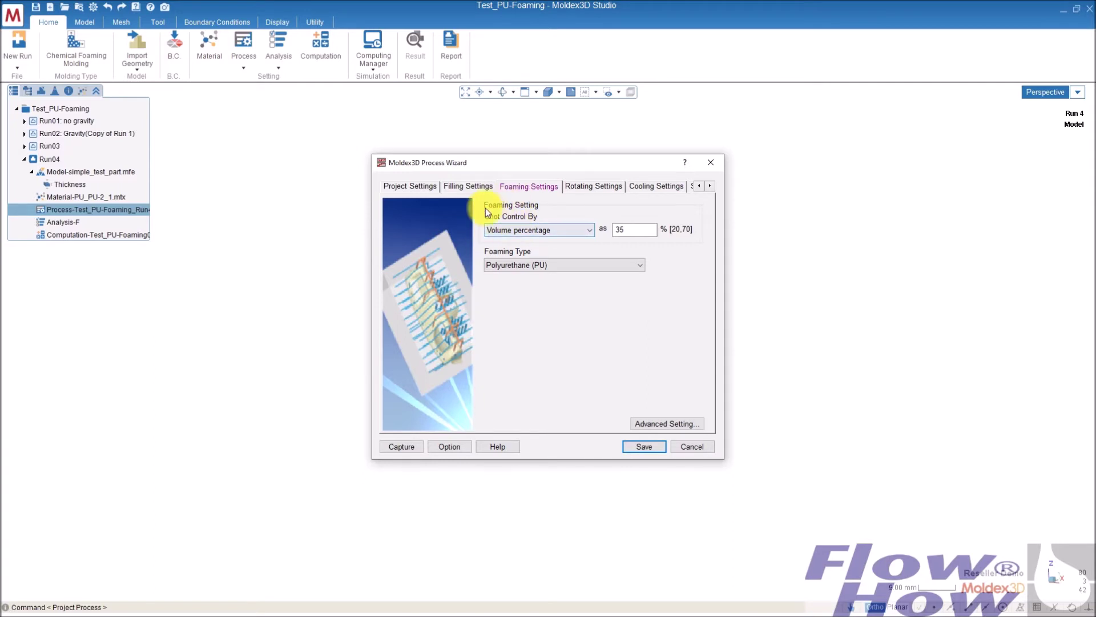
left_click(559, 230)
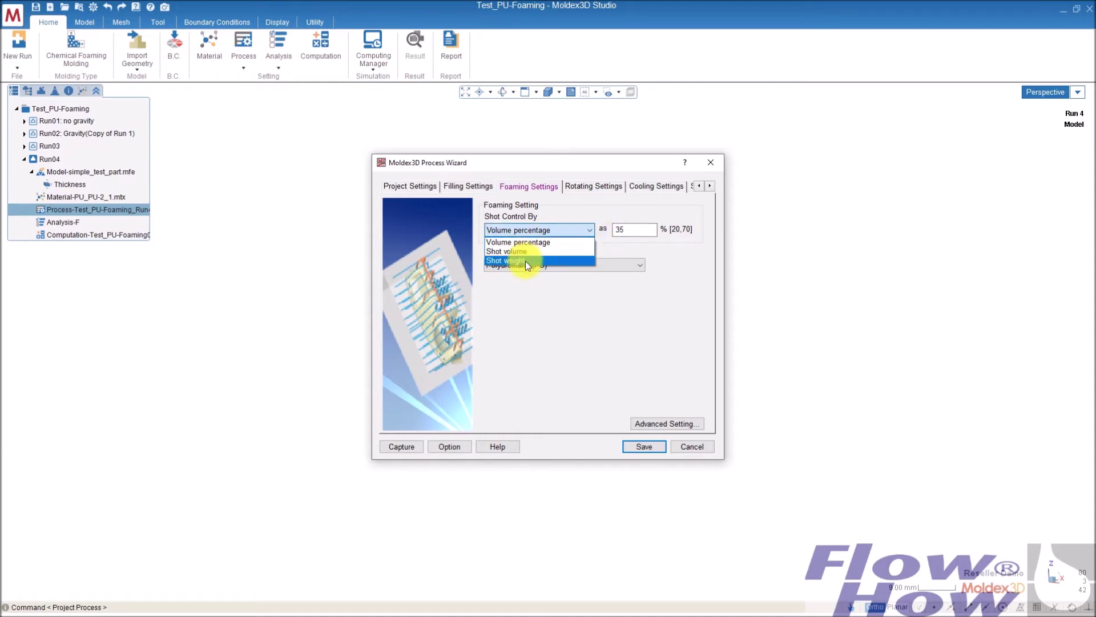
left_click(559, 229)
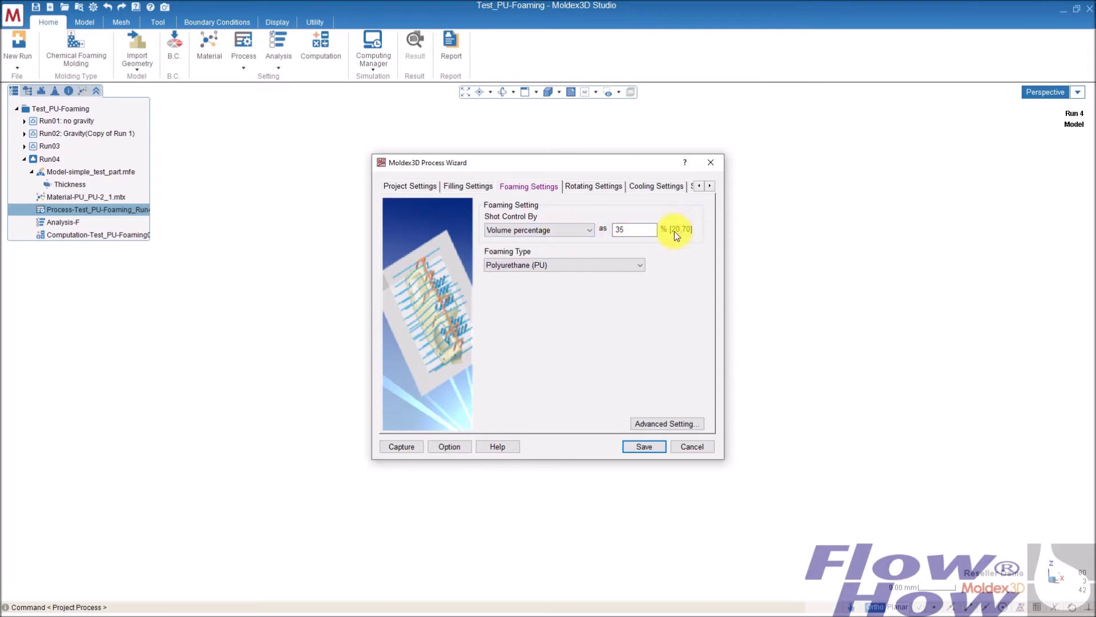
left_click(634, 229)
left_click_drag(619, 229, 637, 232)
type("80")
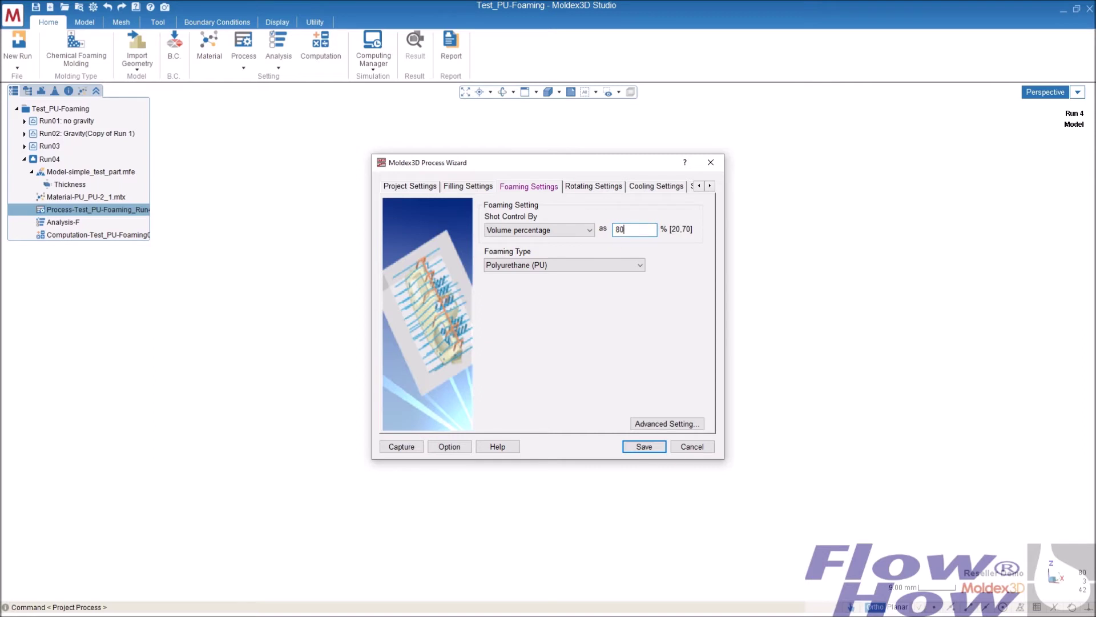
left_click(640, 265)
left_click(560, 277)
left_click(666, 423)
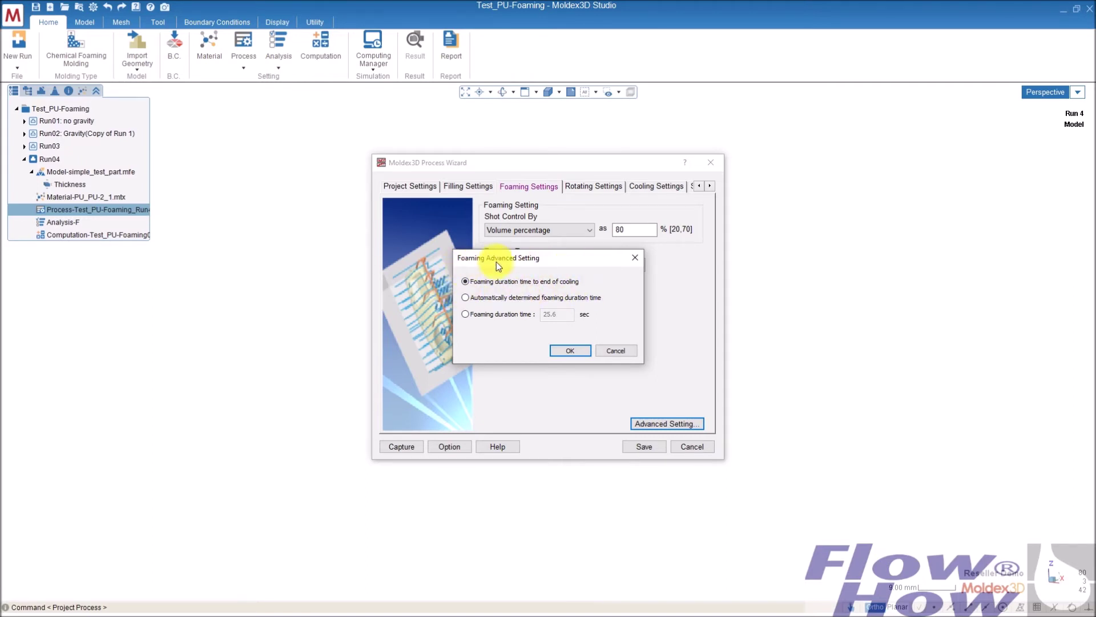
Keep the foaming duration running to the end of cooling and accept the advanced setting
left_click(568, 351)
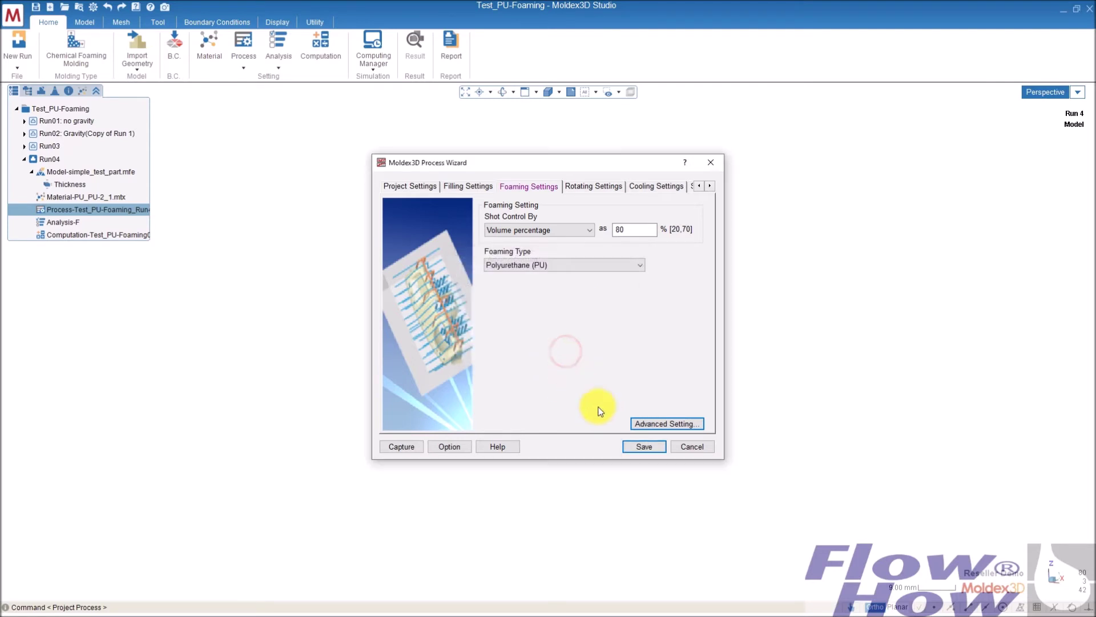
left_click(586, 191)
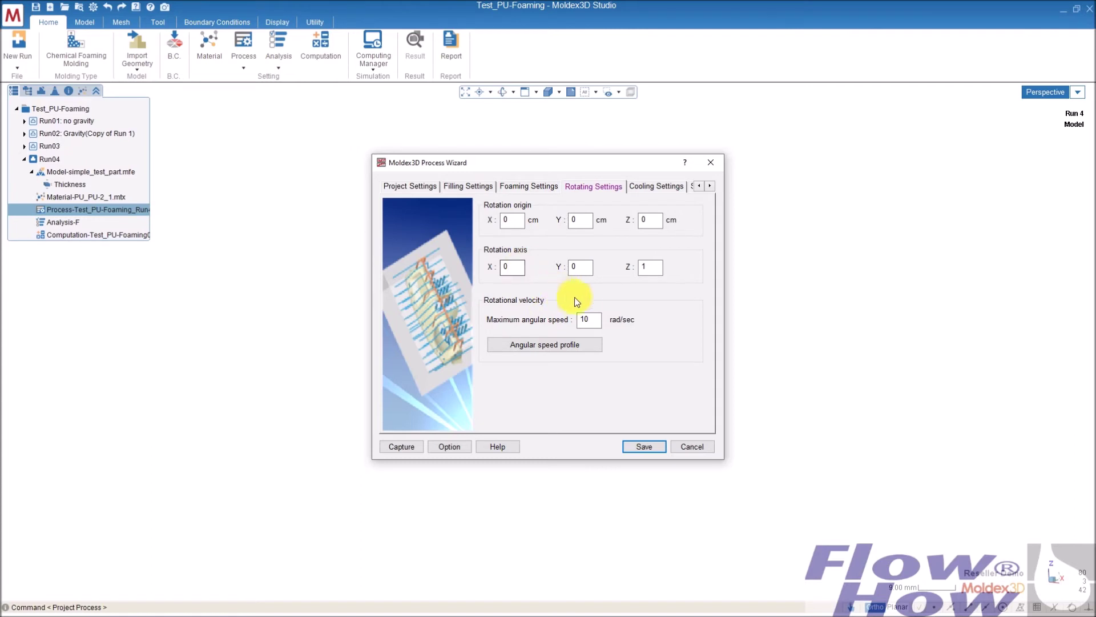
Make a three-section angular speed profile: 6.44 rad/s to 5.36 s, -8.22 rad/s to 10.30 s, then 0
left_click(539, 344)
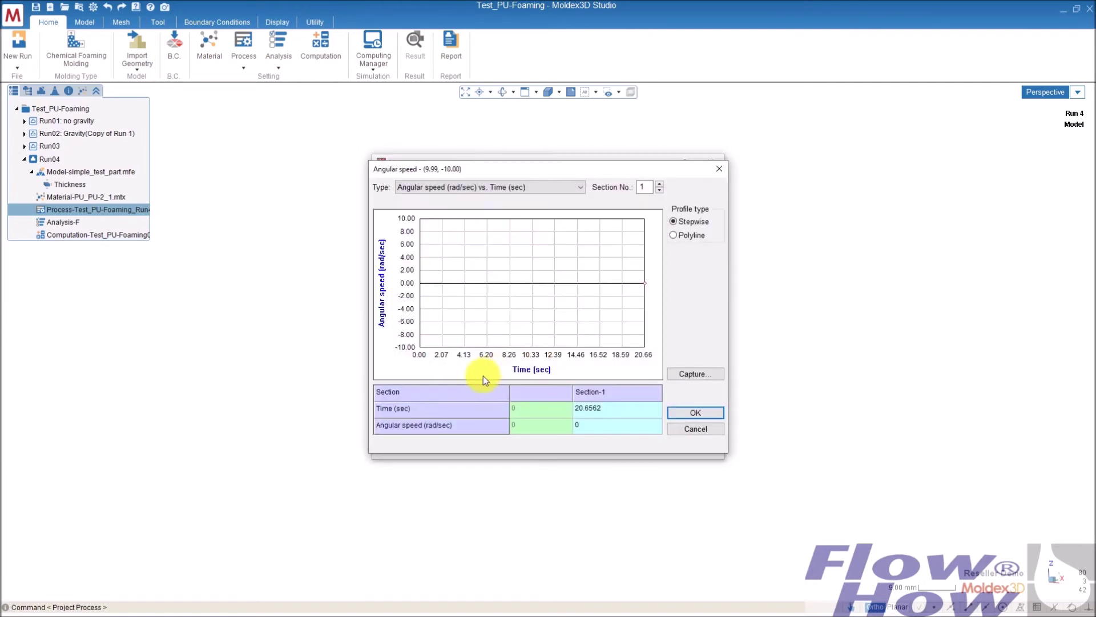
left_click(659, 184)
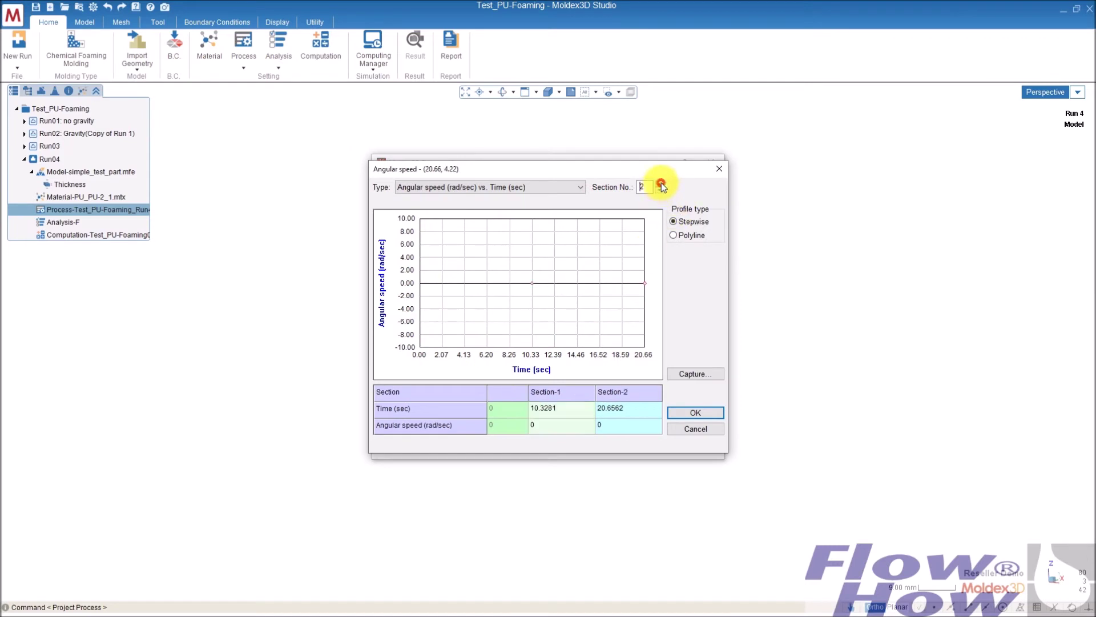
left_click(659, 184)
left_click_drag(472, 284, 478, 242)
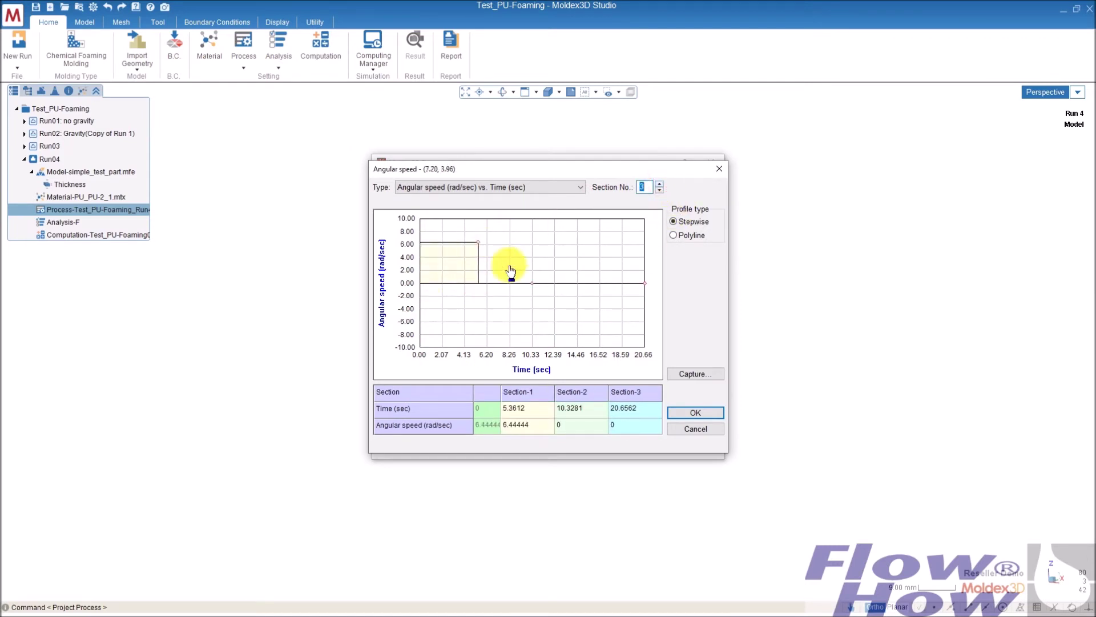
left_click(532, 284)
left_click_drag(533, 284, 534, 341)
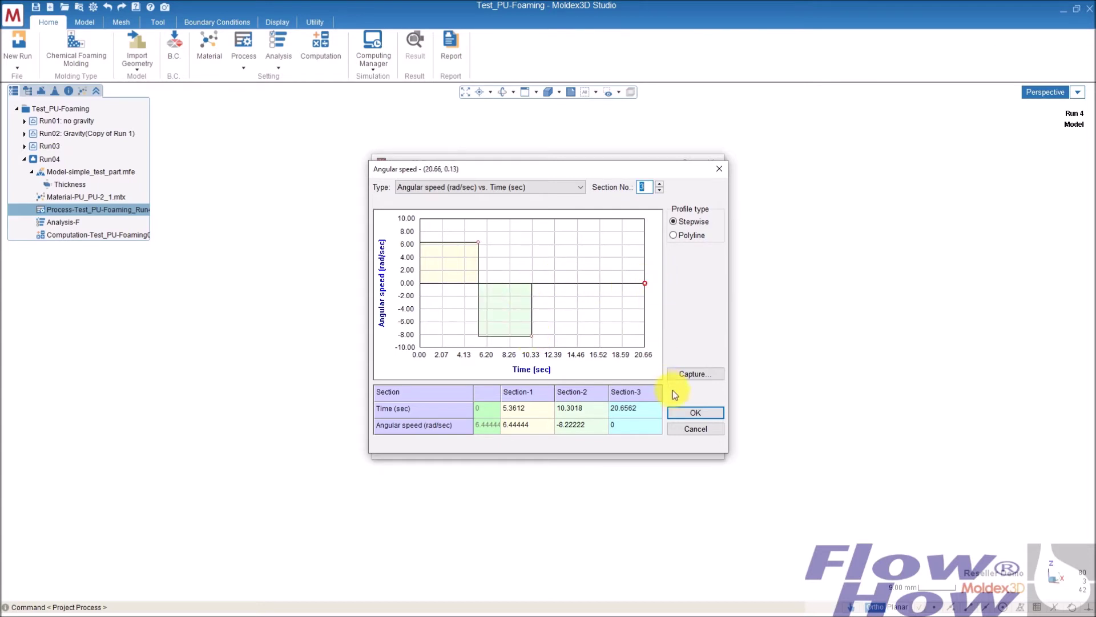
left_click(695, 412)
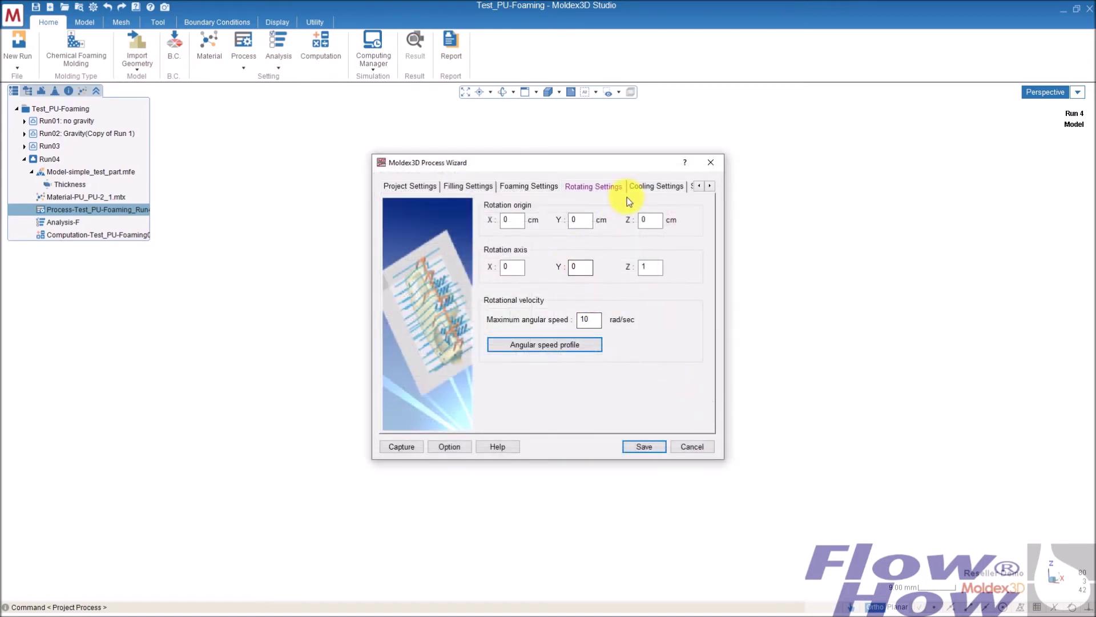
Switch the cooling method to Transient and confirm the change
left_click(657, 191)
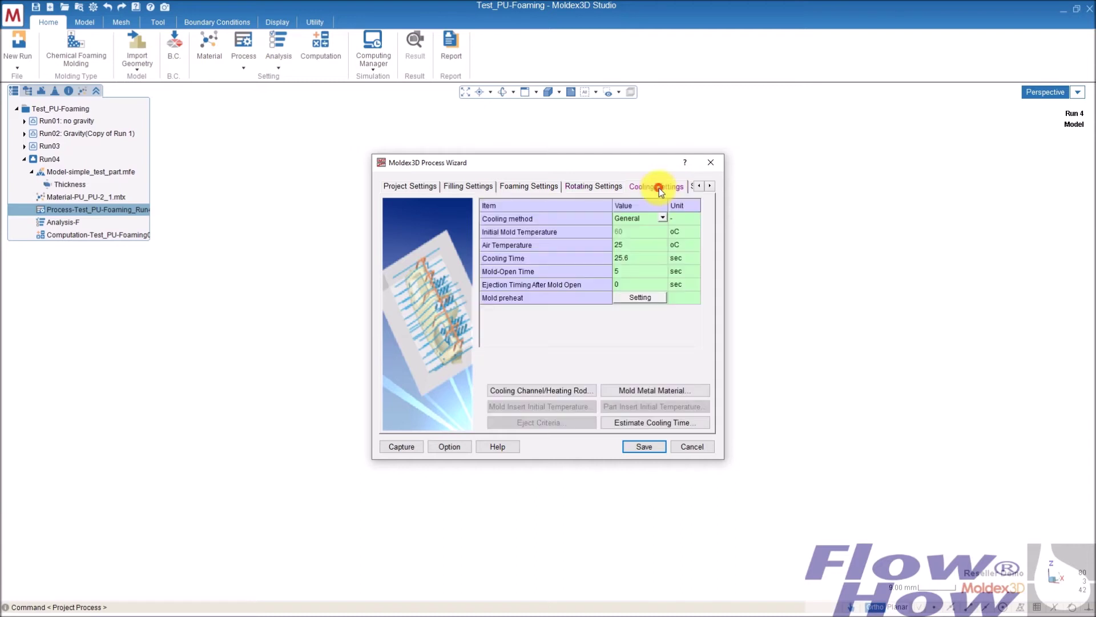
left_click(663, 218)
left_click(646, 227)
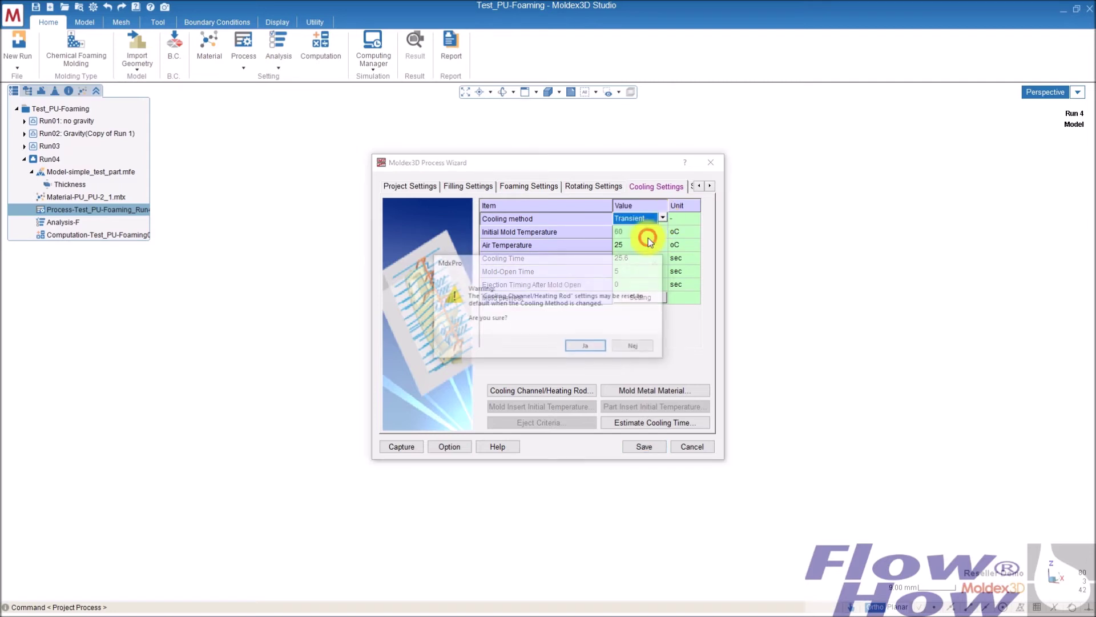
left_click(588, 347)
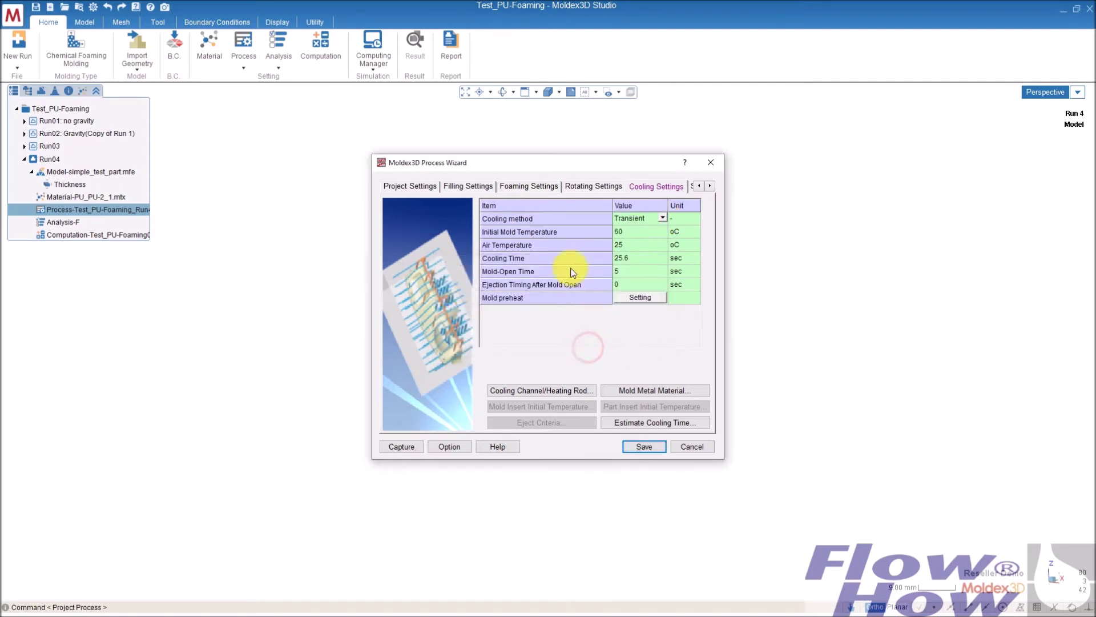
Set initial mold temperature 25 °C, cooling time 400 s and mold-open time 20 s
left_click(630, 230)
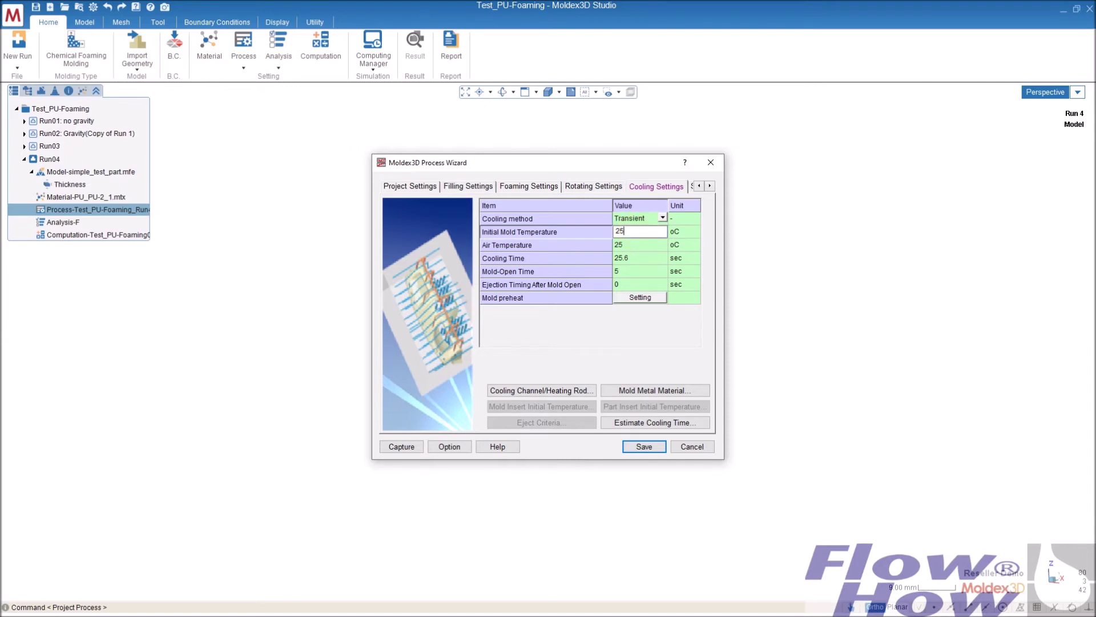
type("25")
key("Return")
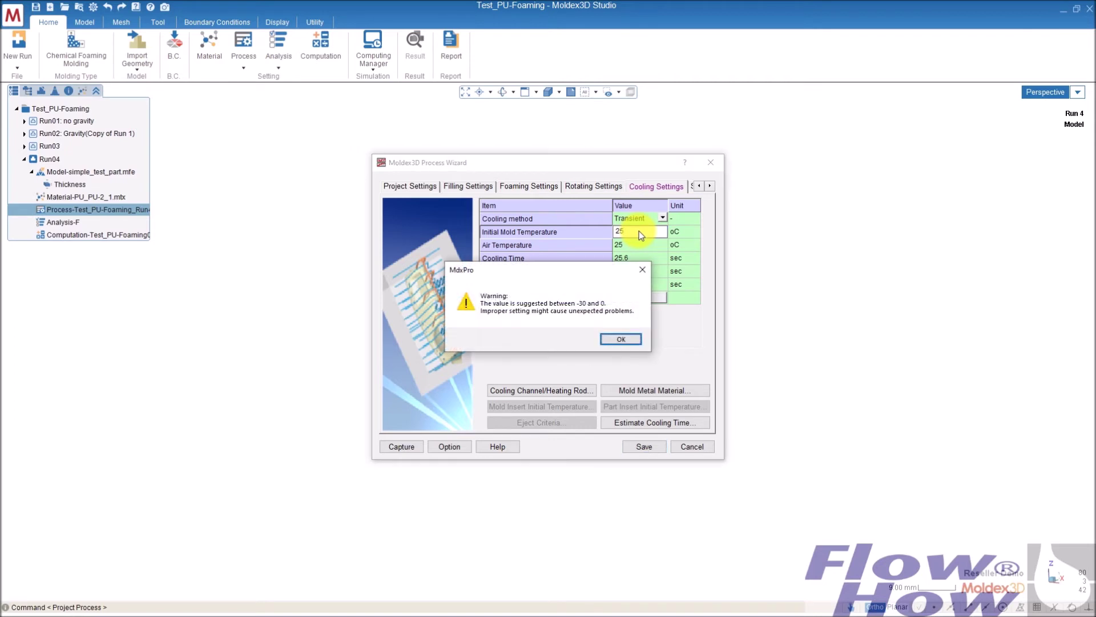
left_click(630, 339)
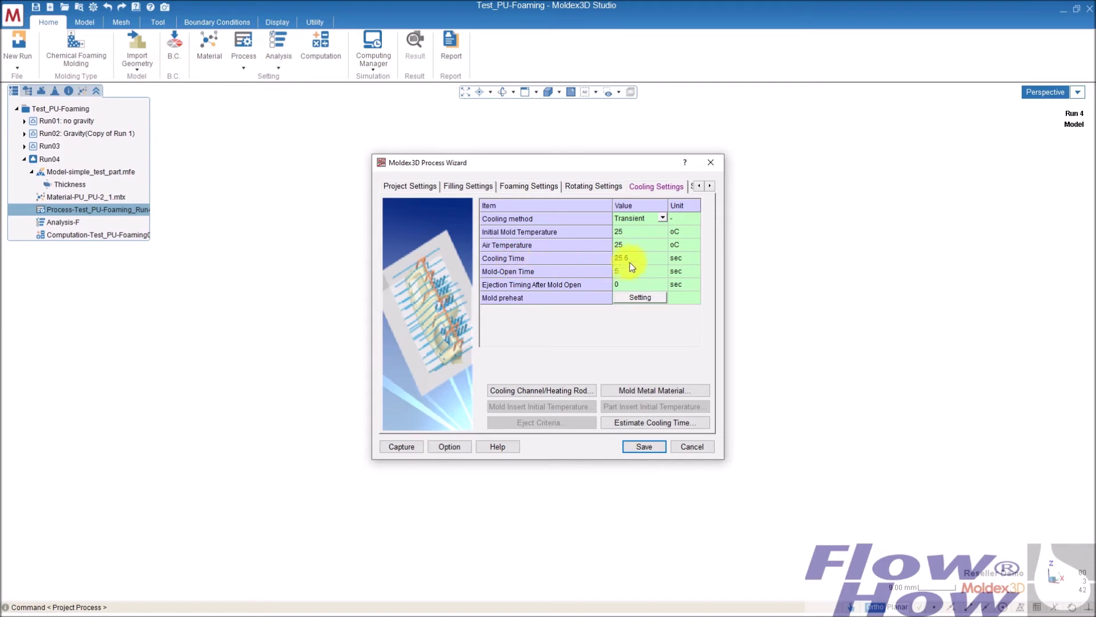
left_click(637, 259)
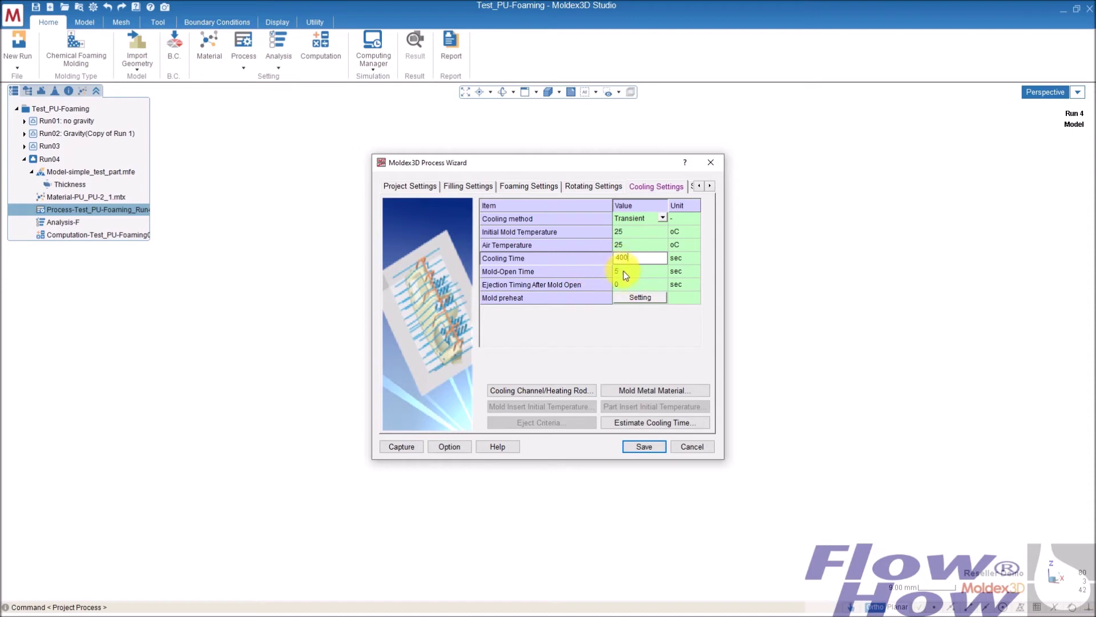
left_click(629, 274)
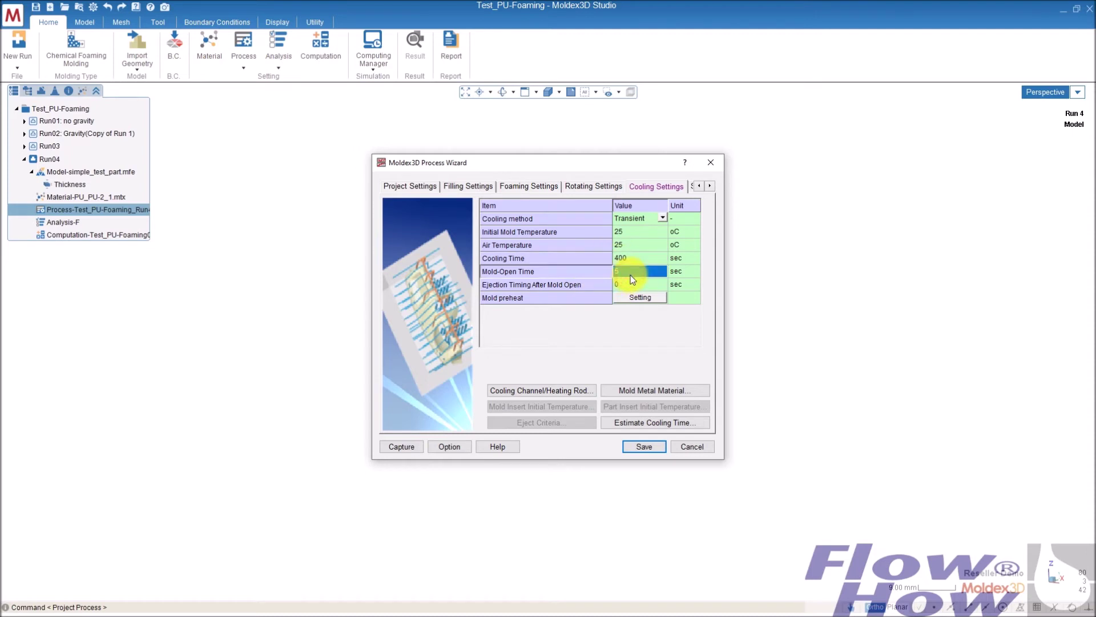
type("20")
Set EC1's coolant temperature to 50 °C and apply it to all four channels EC1–EC4
left_click(548, 390)
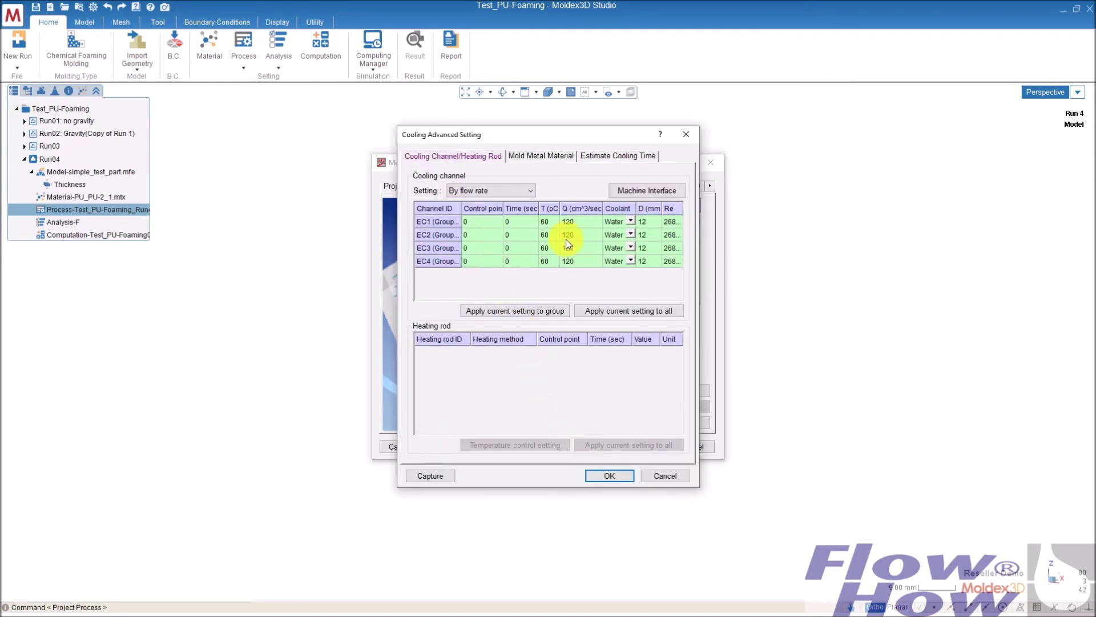
left_click(551, 223)
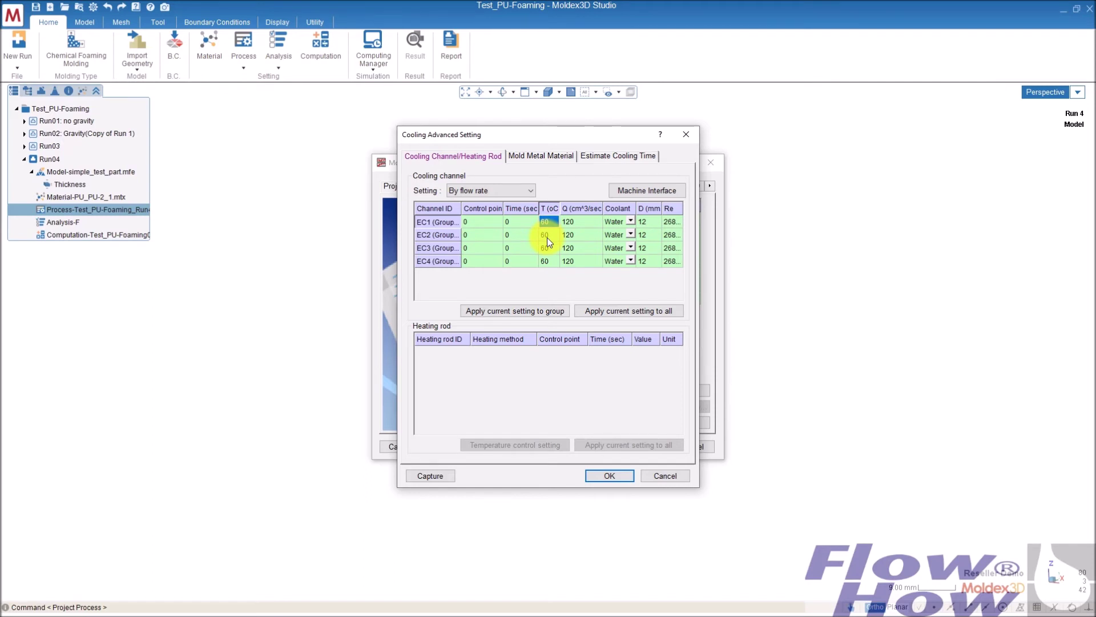
type("50")
left_click(586, 224)
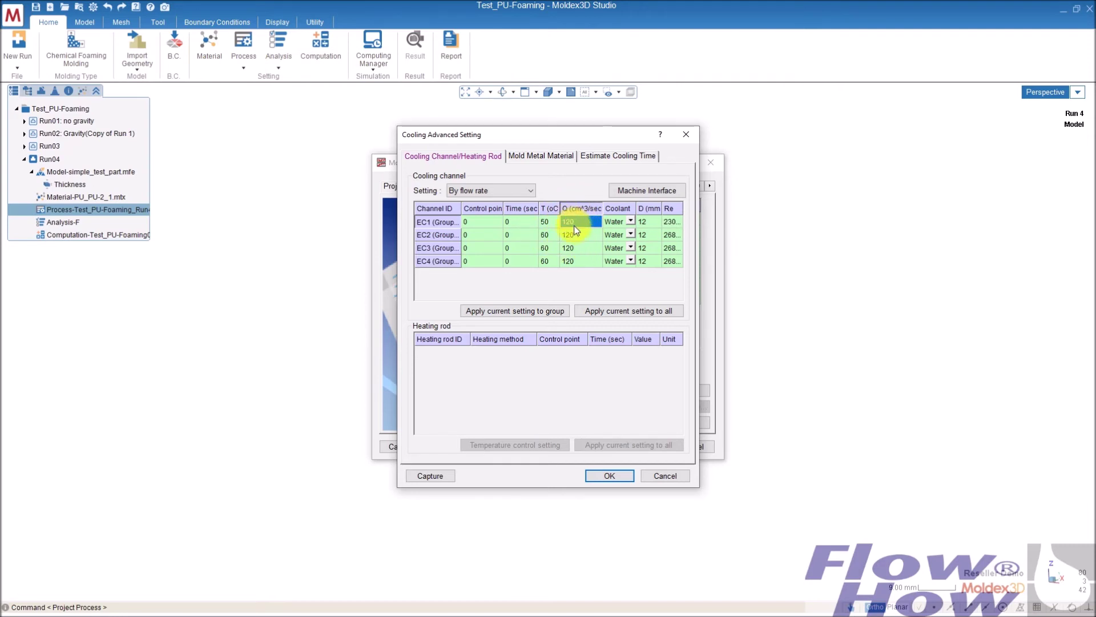
left_click(550, 221)
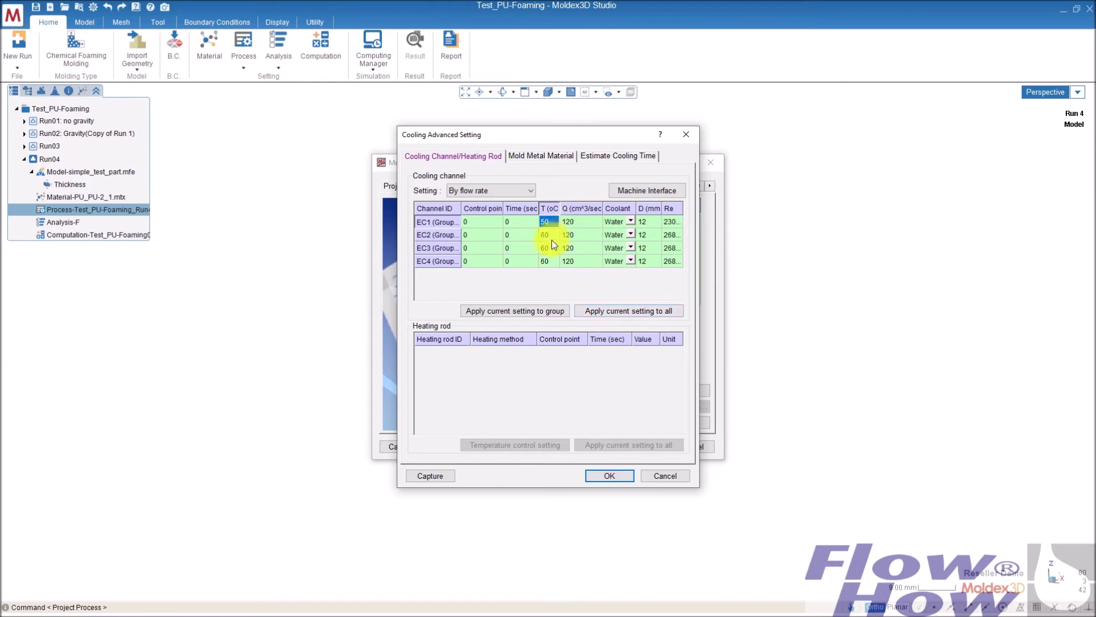
left_click(620, 311)
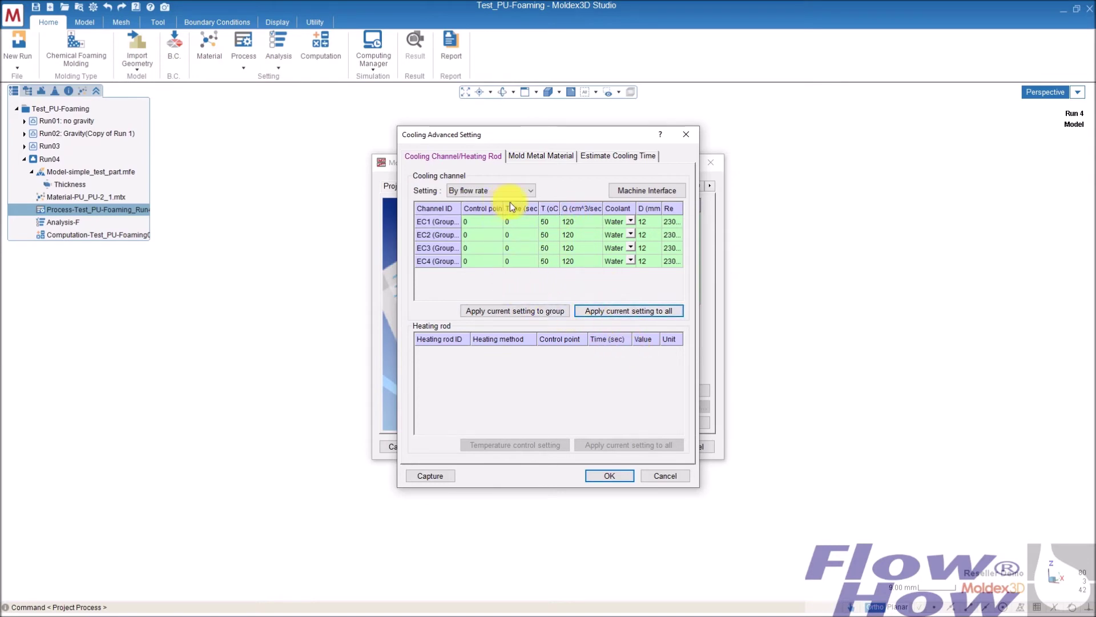
left_click(610, 476)
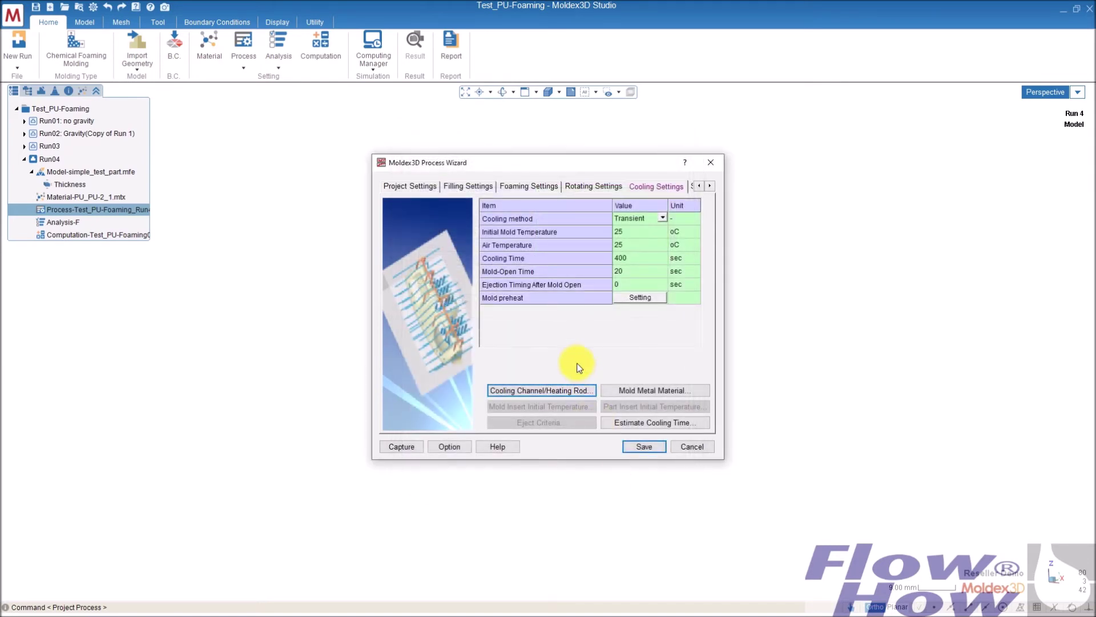
Switch the mold metal material from P20 to Aluminum_6061 and reveal the remaining wizard pages
left_click(638, 390)
left_click(589, 193)
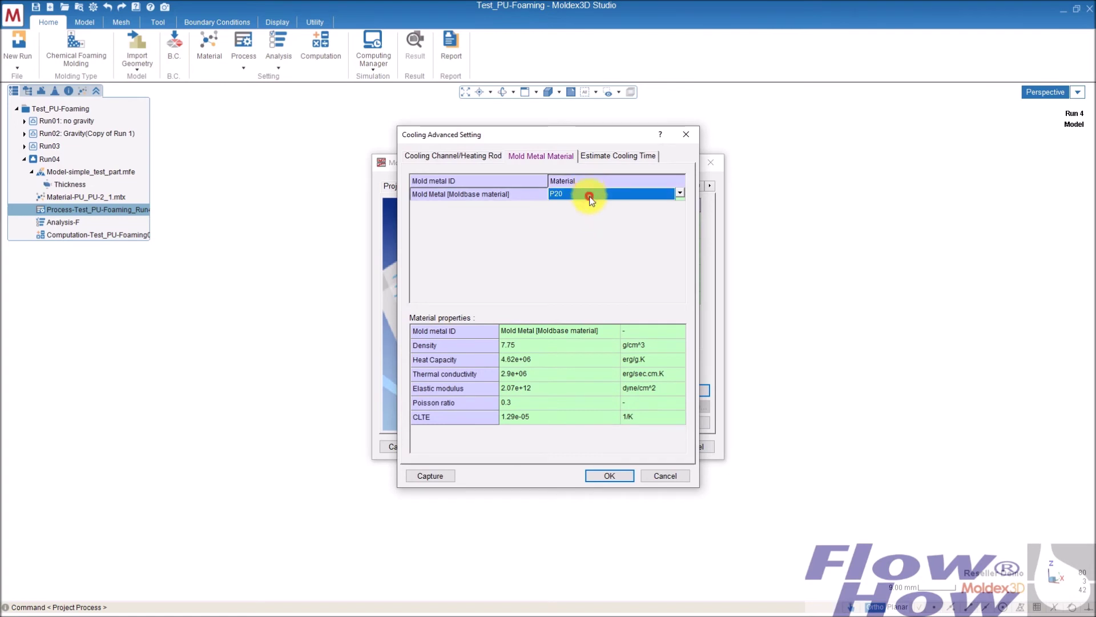
left_click(589, 194)
scroll(585, 343, "down", 2)
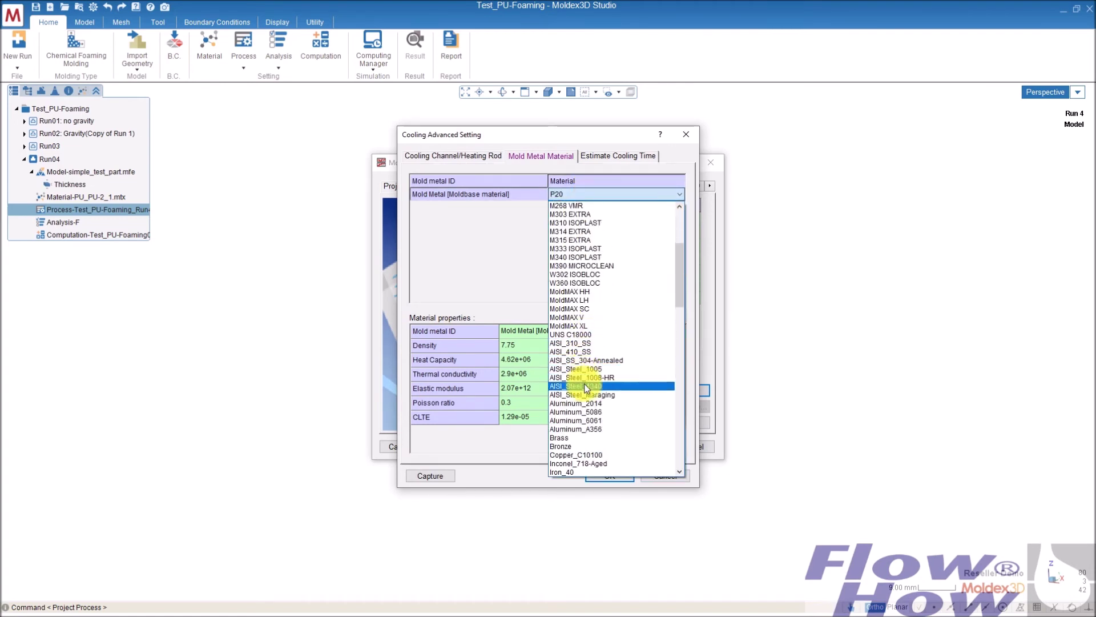
left_click(598, 421)
left_click(621, 477)
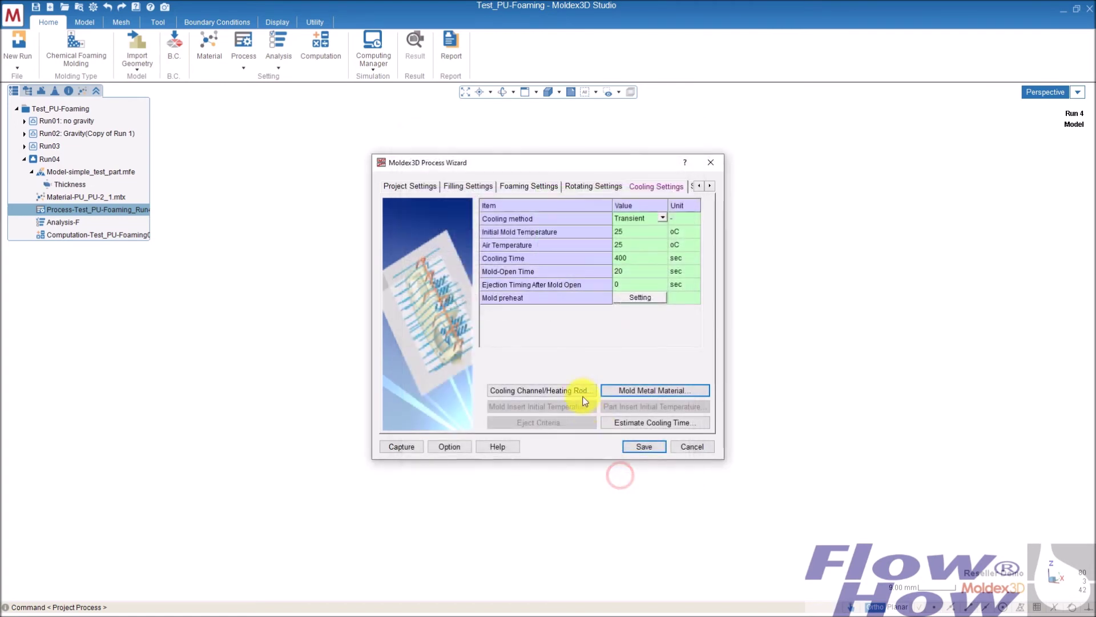
left_click(711, 186)
From the process summary, save under a new name ending in 4 instead of overwriting
left_click(656, 188)
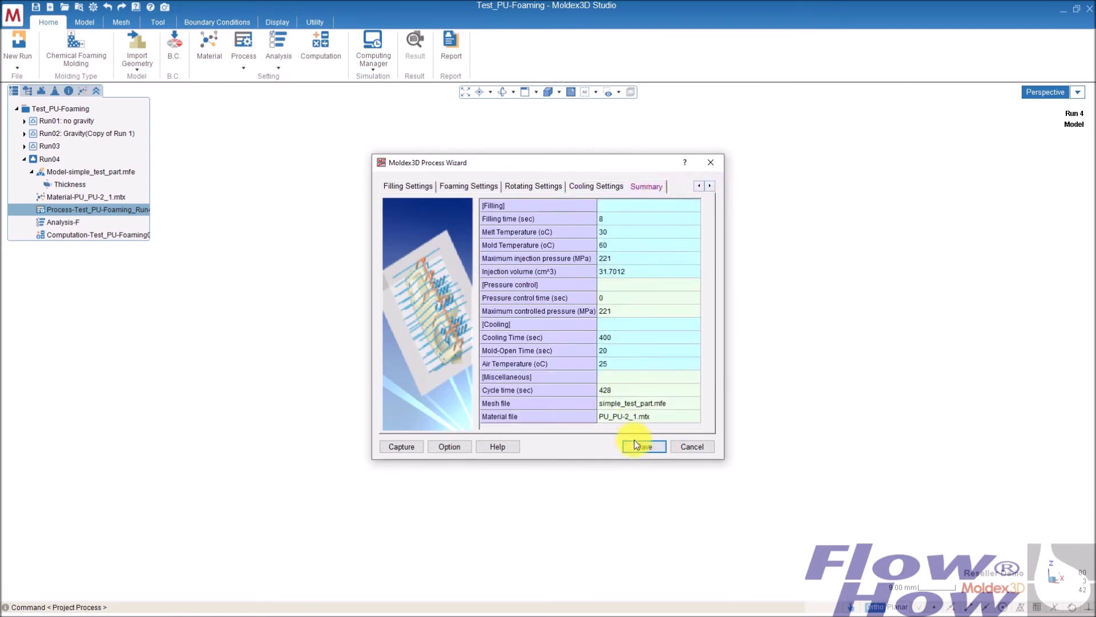
left_click(644, 446)
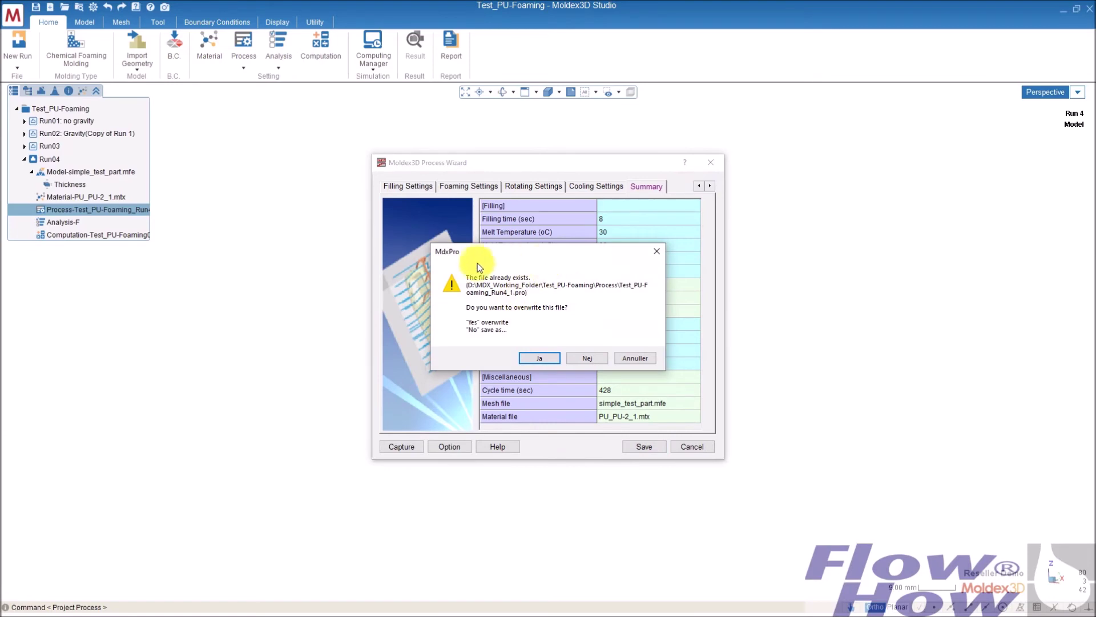
left_click(588, 358)
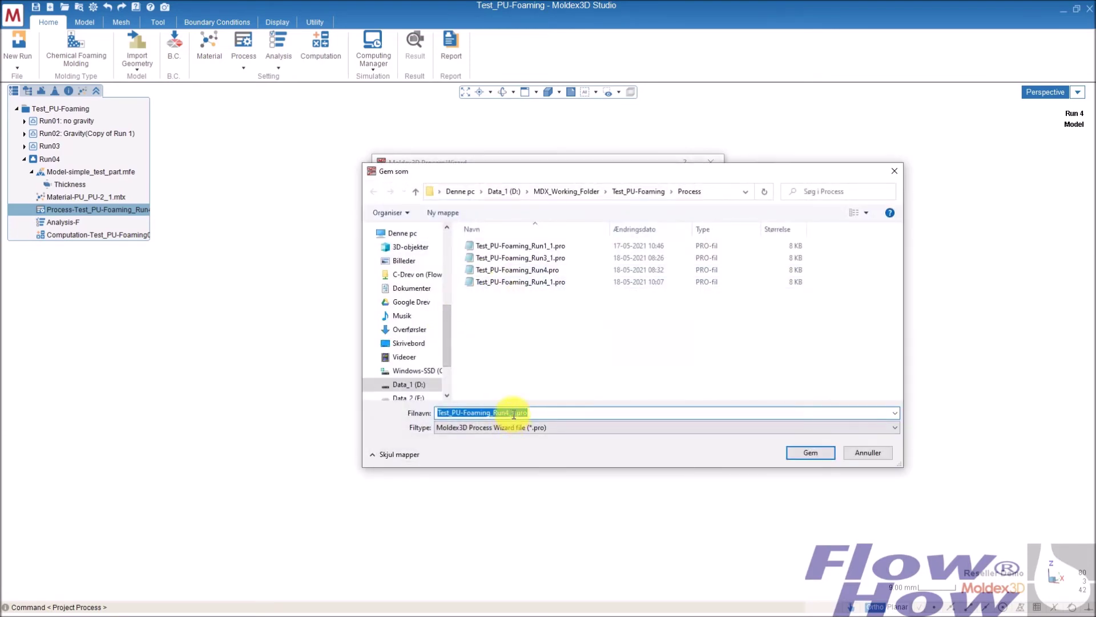
left_click(513, 414)
key("BackSpace")
key("BackSpace")
key("BackSpace")
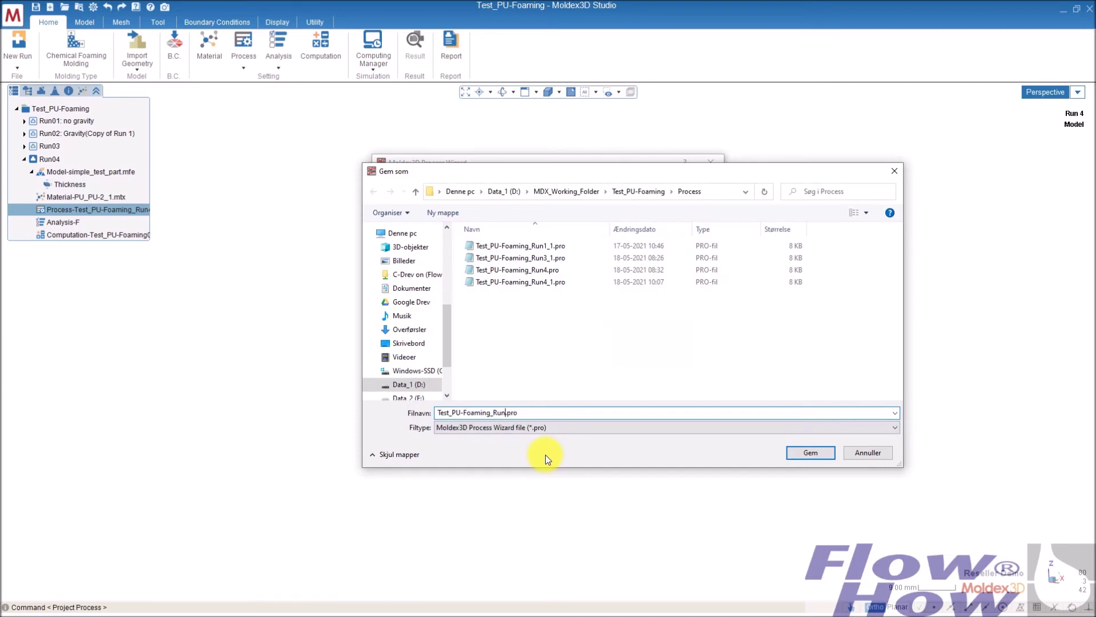
type("4")
left_click(809, 453)
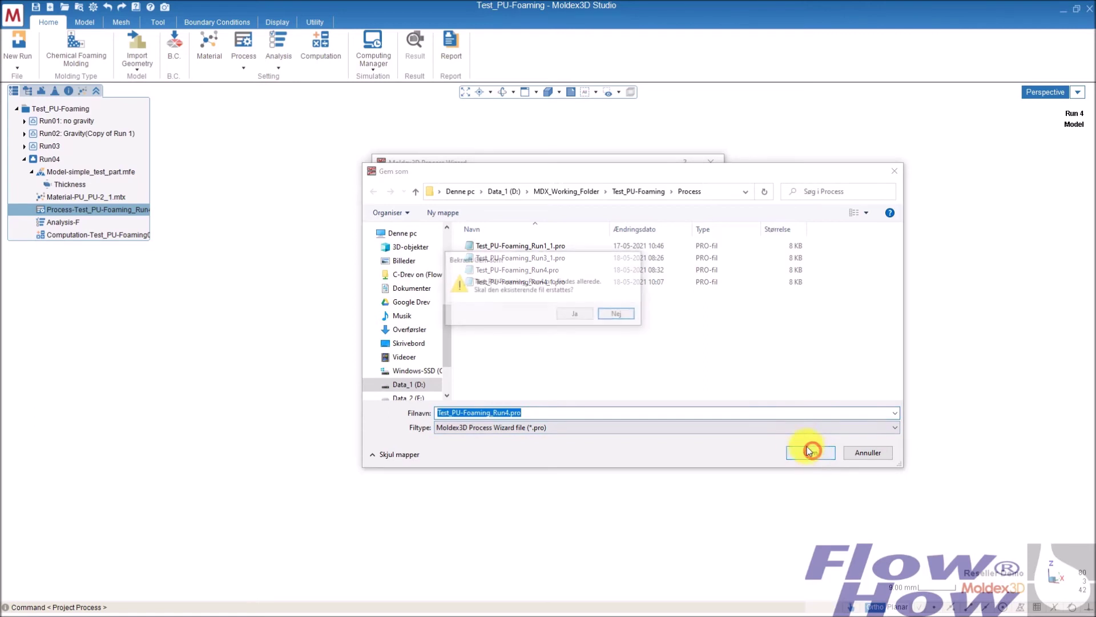
Decline replacing the Run4 file, save as Test_PU-Foaming_Run_4.pro, and close the wizard
left_click(628, 314)
left_click(507, 412)
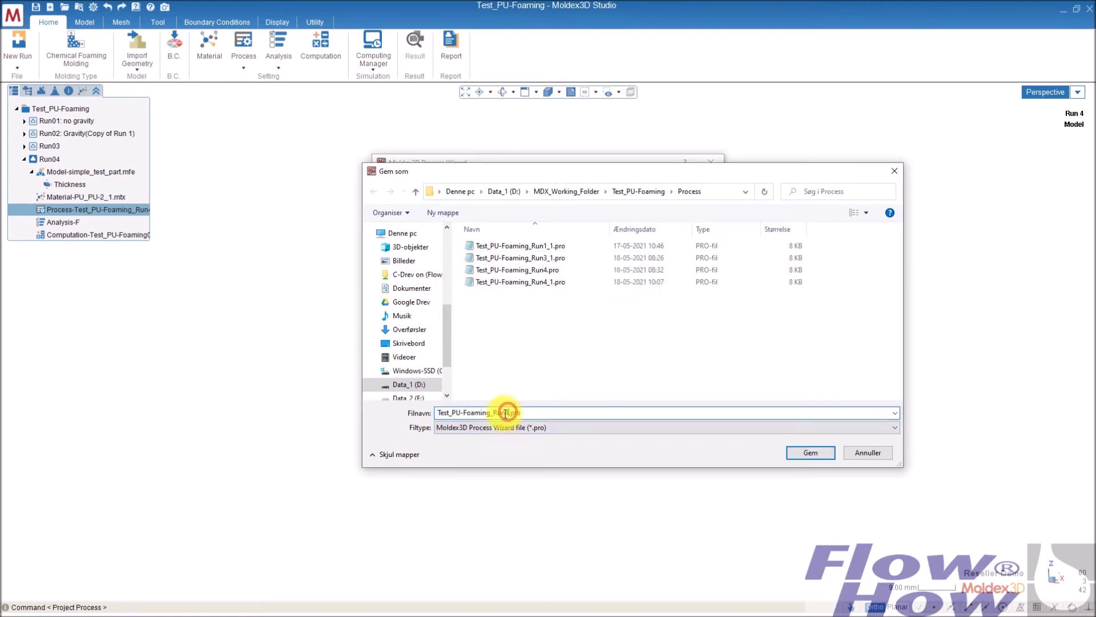
type("_")
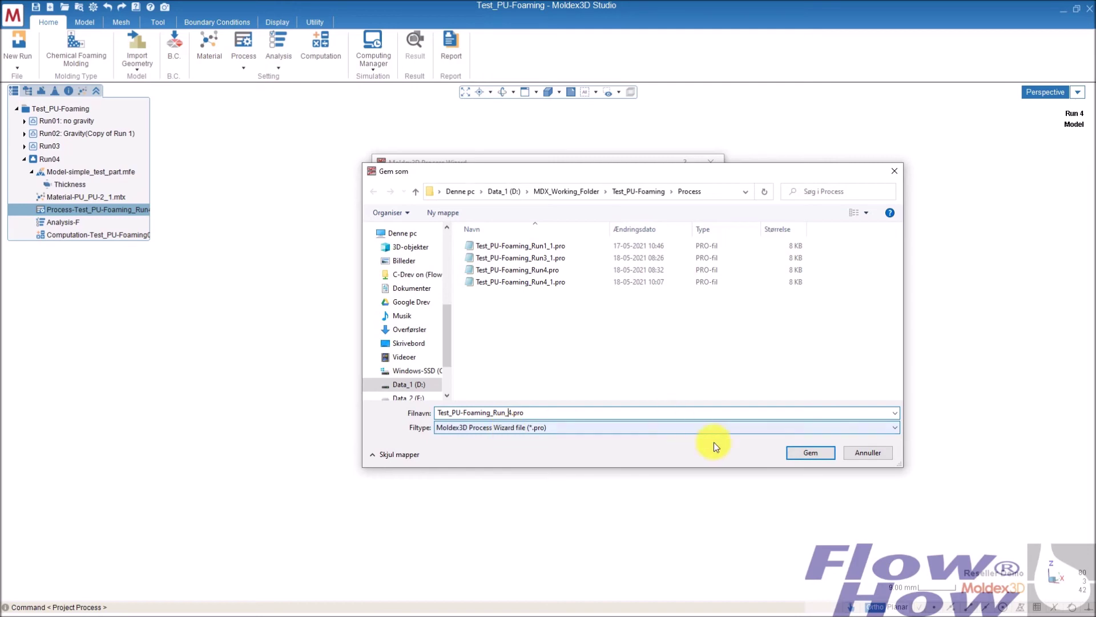
left_click(810, 453)
left_click(635, 339)
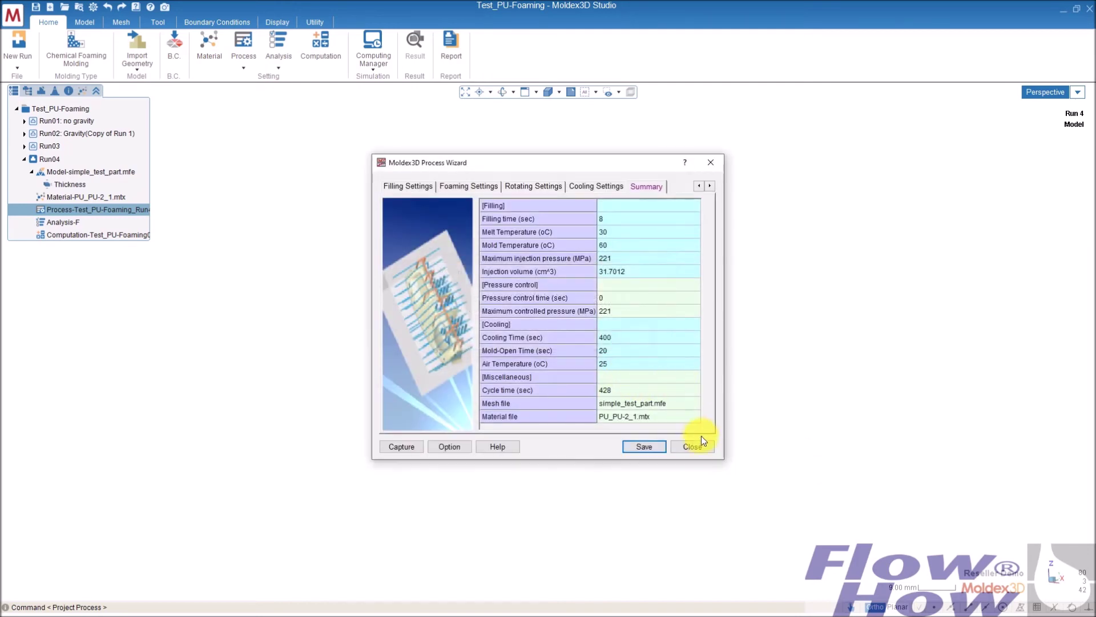
left_click(697, 446)
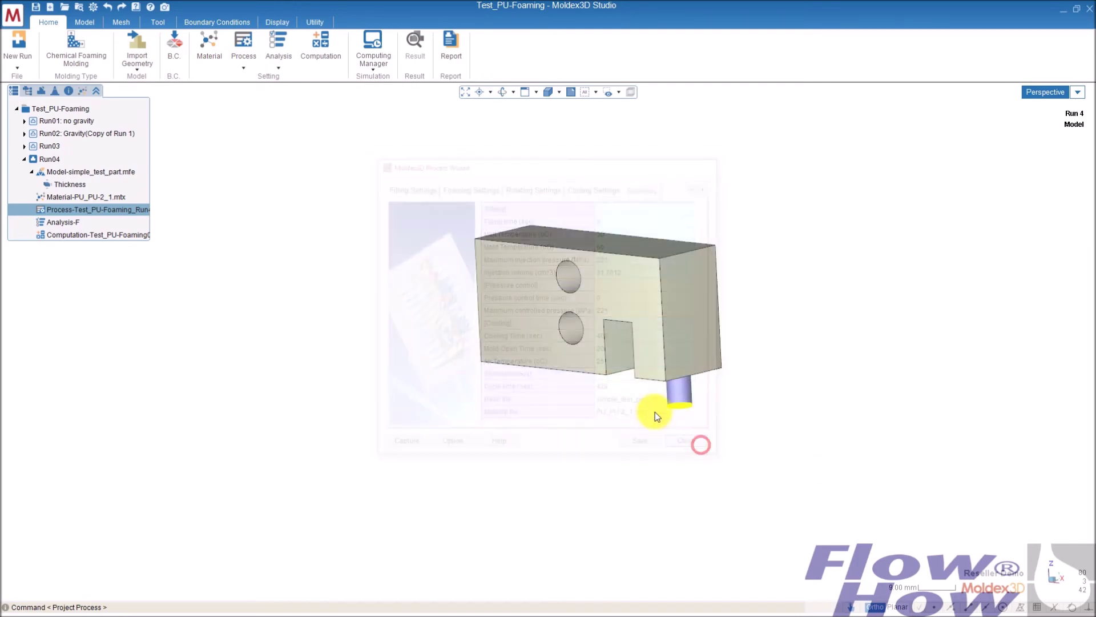
Set Run04's Analysis-F sequence to Transient Analysis 3 -Ct F Ct W and save it
left_click(75, 223)
double_click(74, 222)
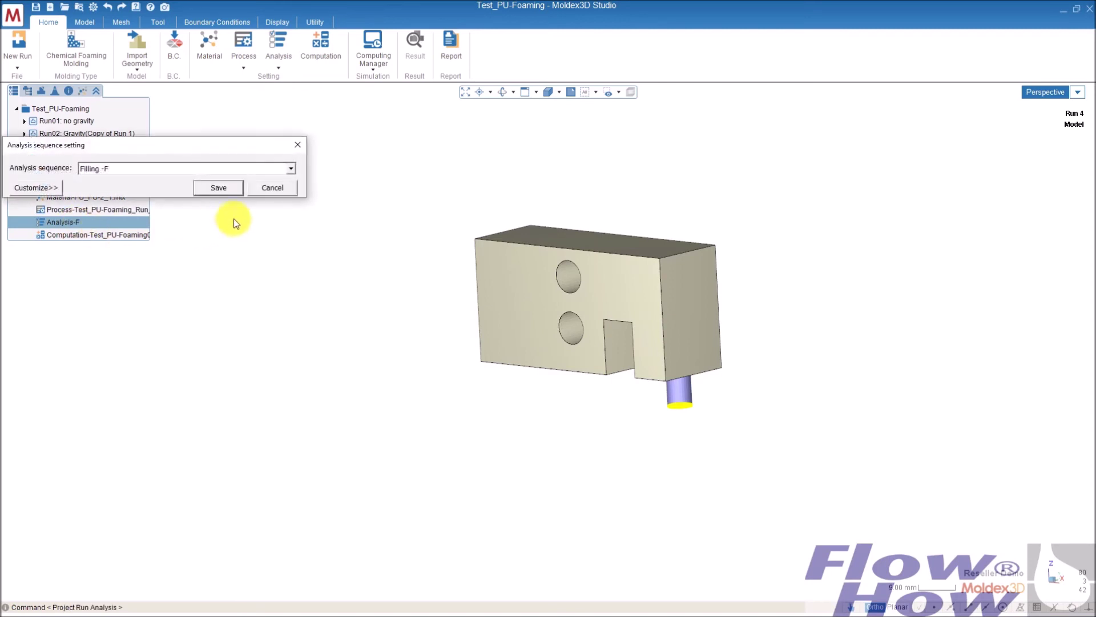
left_click_drag(105, 146, 247, 139)
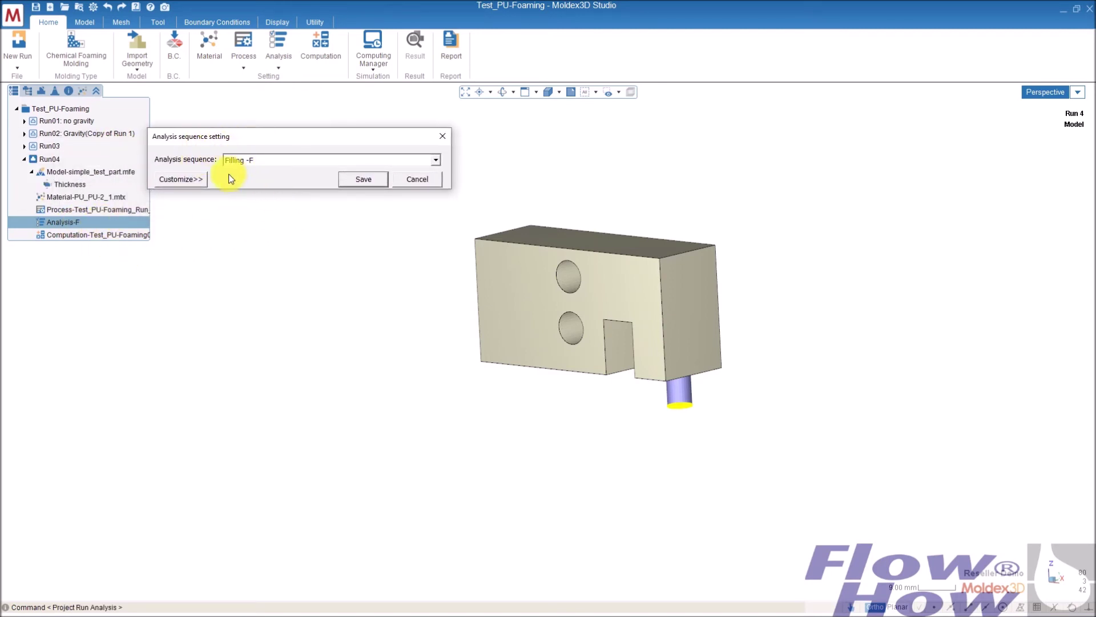
left_click(277, 161)
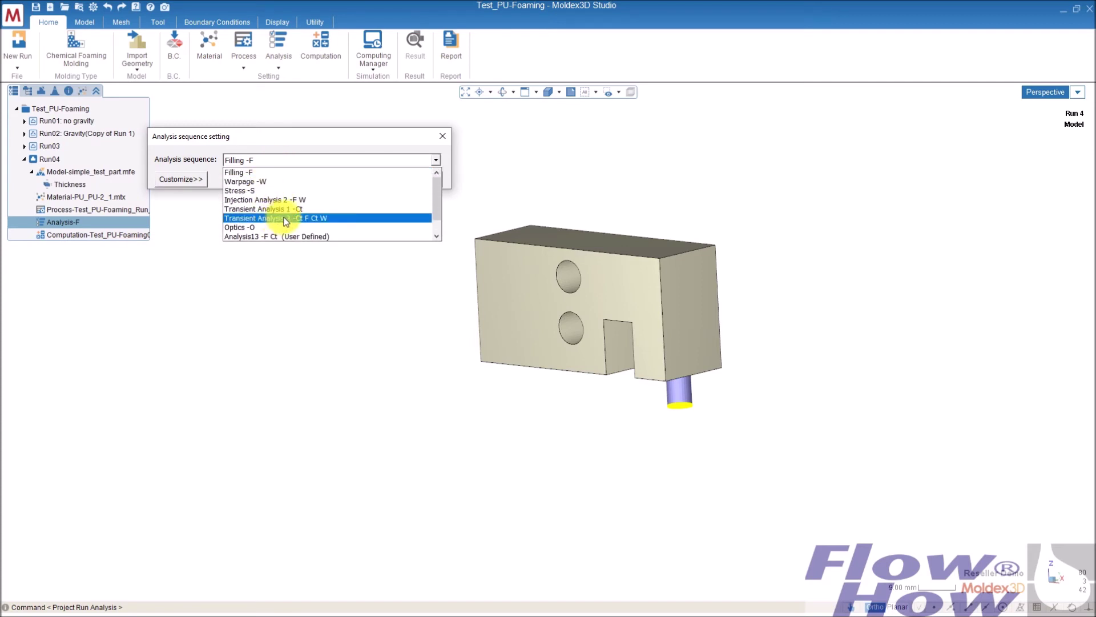
left_click(293, 217)
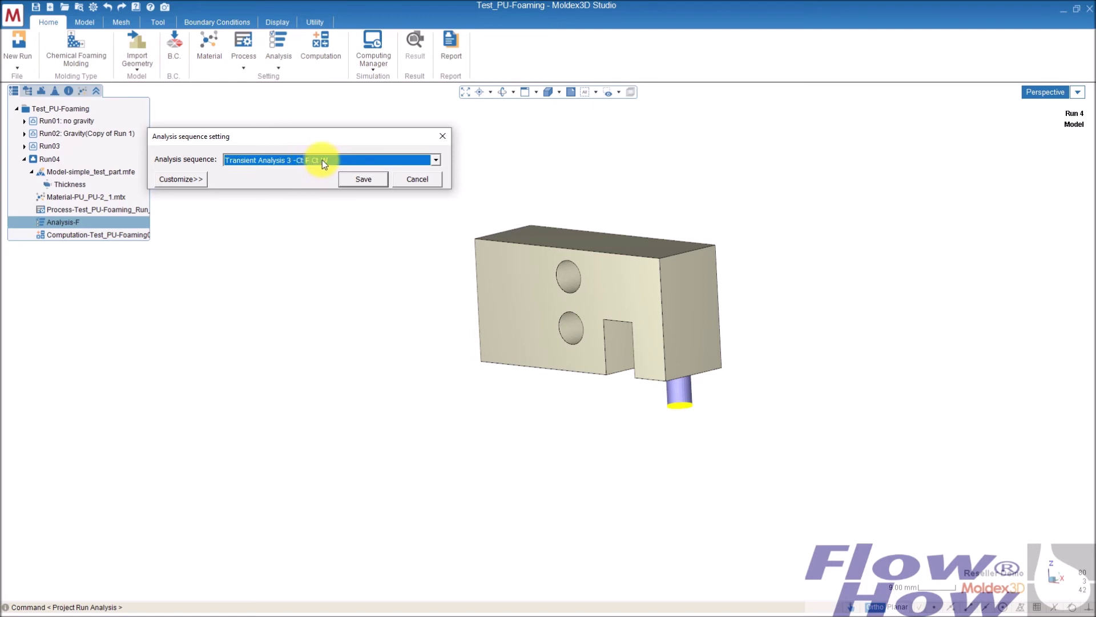
left_click(367, 182)
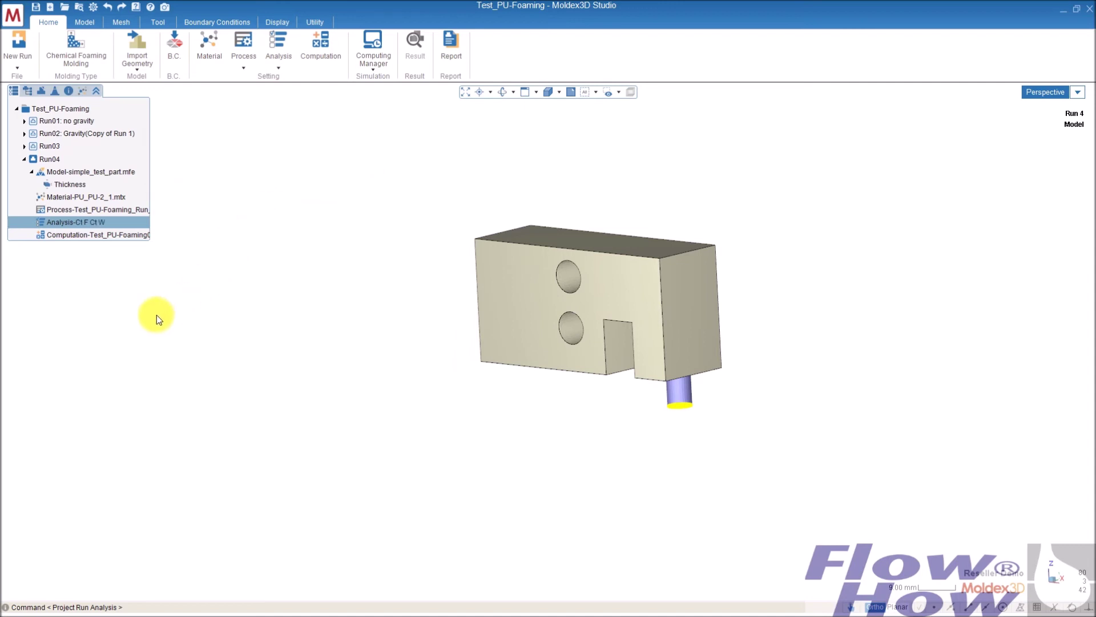
Enter -980 as the Z gravitational force in Run04's computation parameters and select the Filling/Packing row
double_click(93, 237)
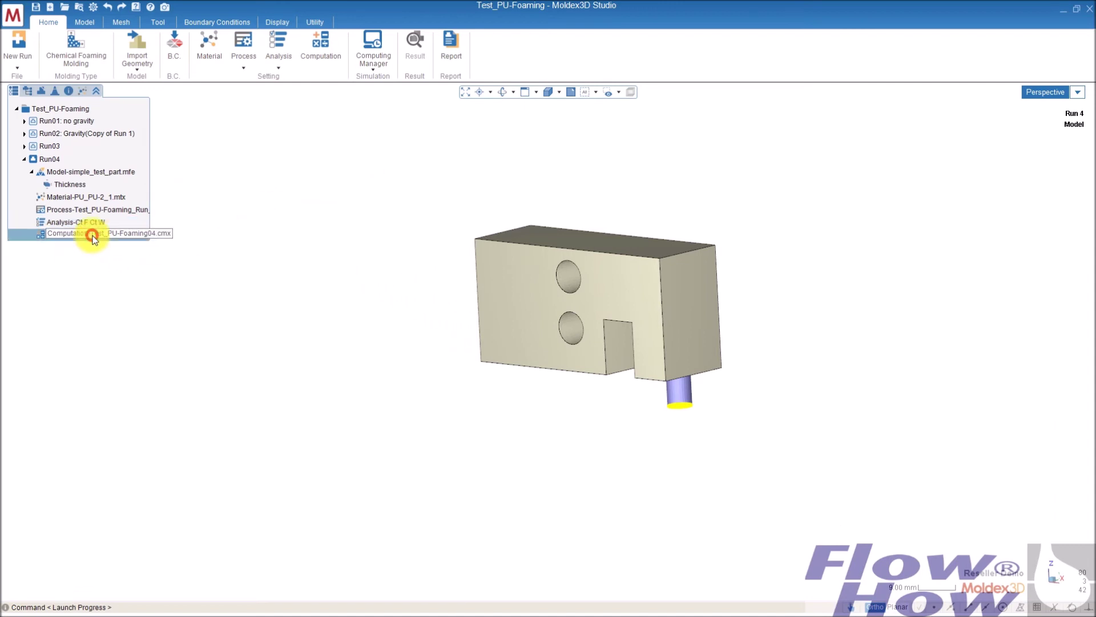
left_click_drag(121, 18, 337, 136)
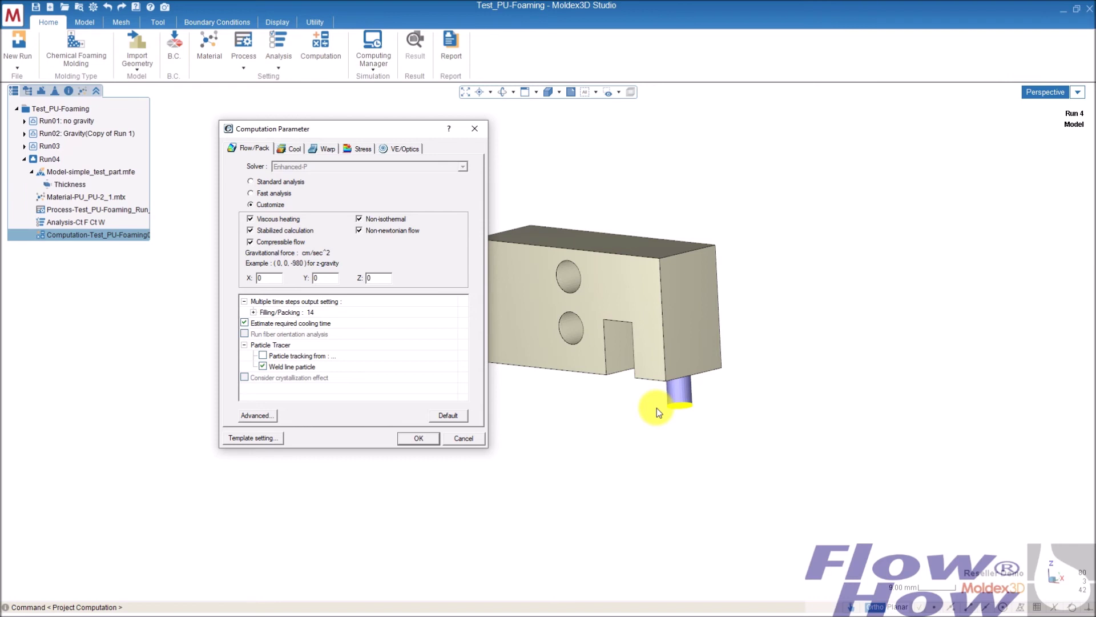
double_click(378, 277)
type("-980")
left_click(279, 312)
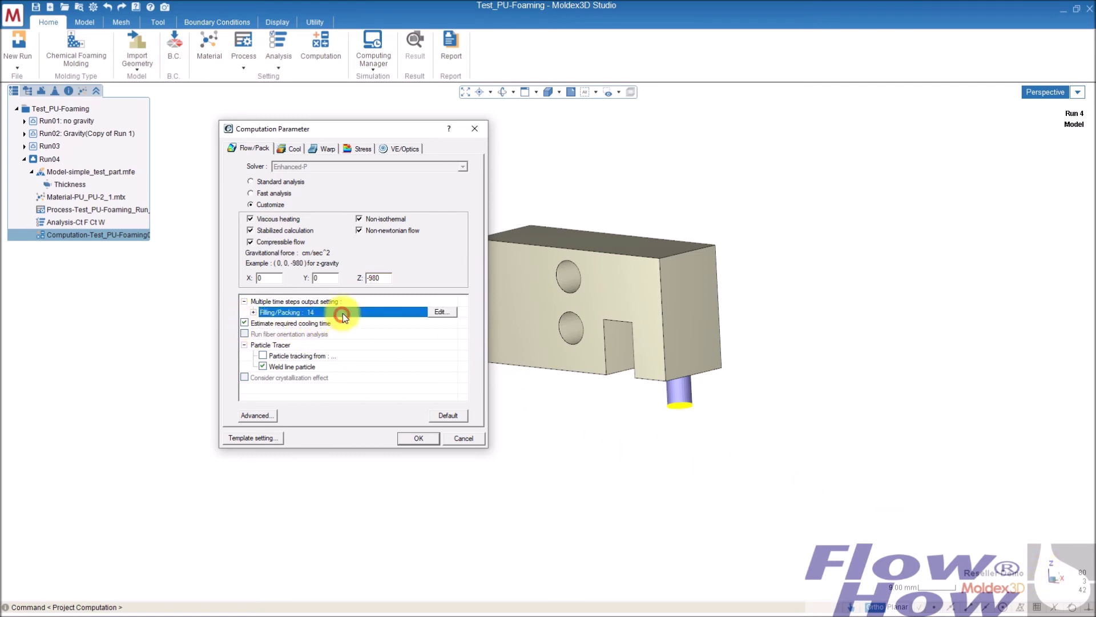
Set the Filling/Packing output times to 49 steps for the Foaming Stage
left_click(439, 312)
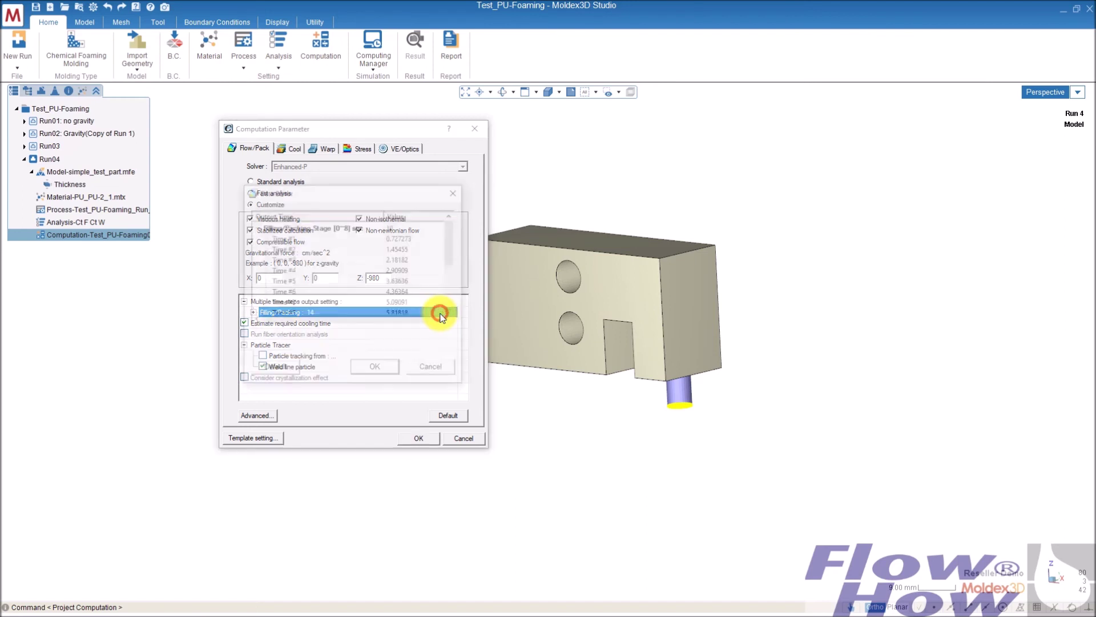
mouse_move(455, 236)
left_mouse_down()
mouse_move(453, 272)
mouse_move(462, 234)
left_mouse_up()
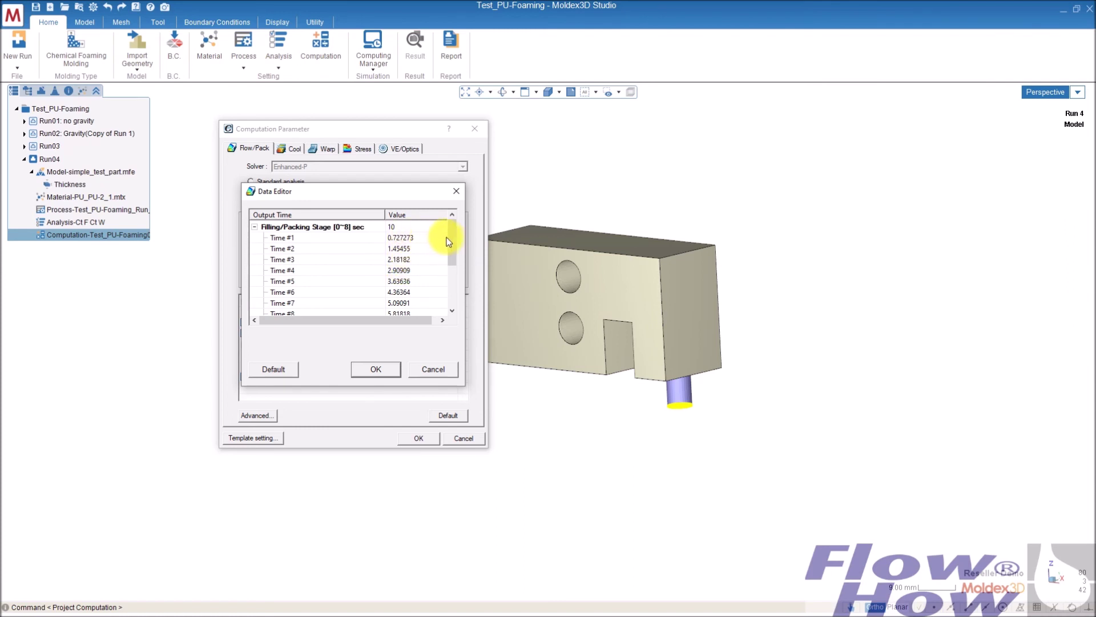
left_click_drag(451, 242, 453, 286)
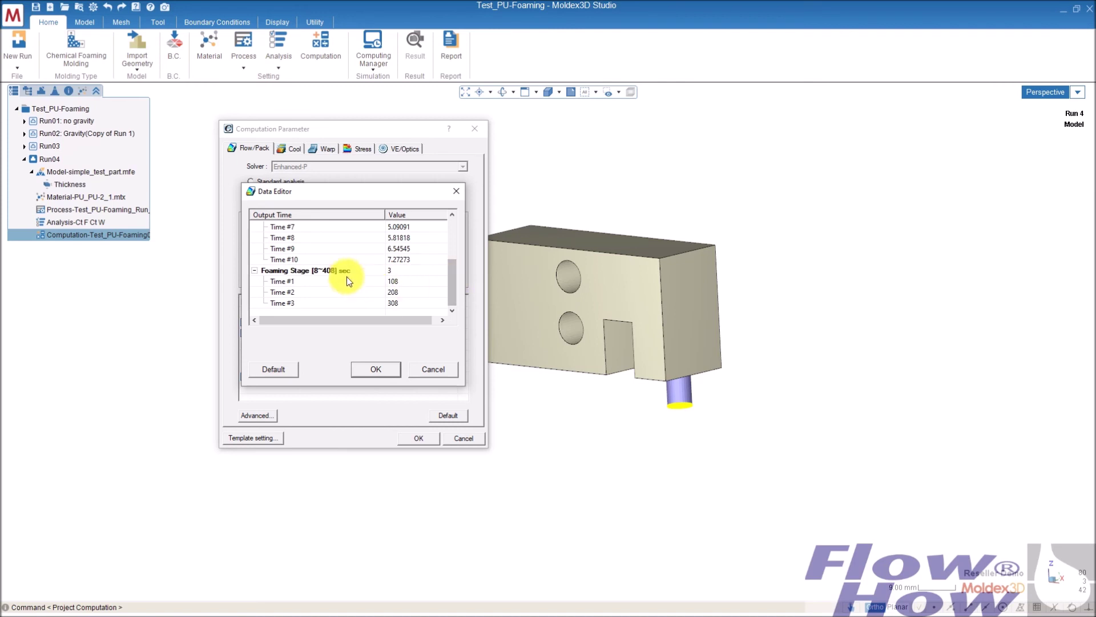
left_click(402, 273)
type("4")
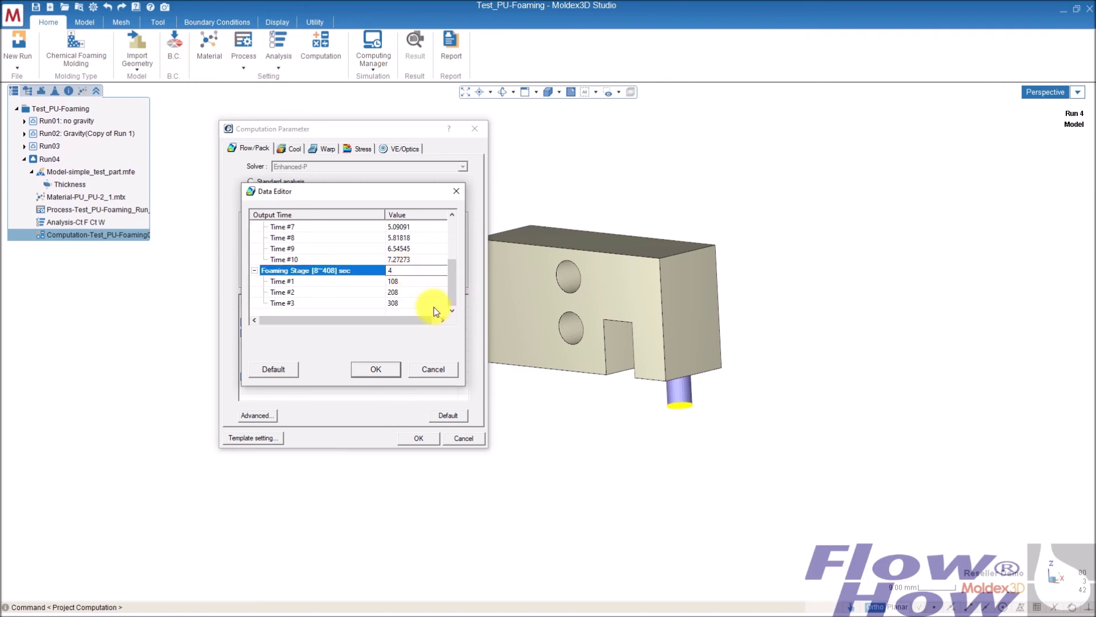
type("9")
key("Return")
left_click_drag(453, 233, 452, 237)
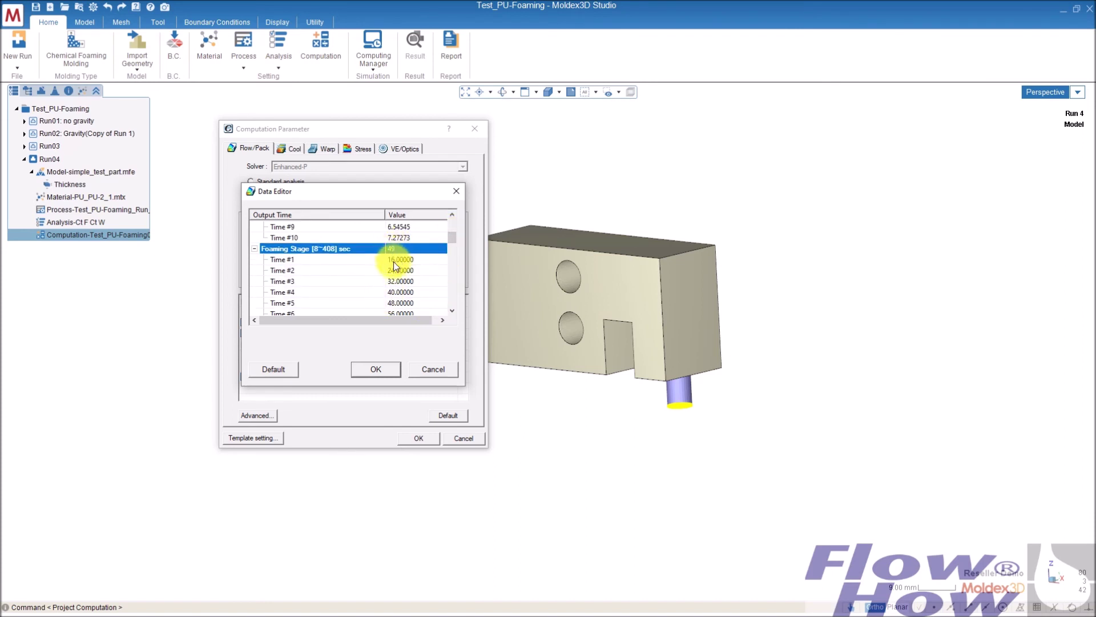
left_click(379, 371)
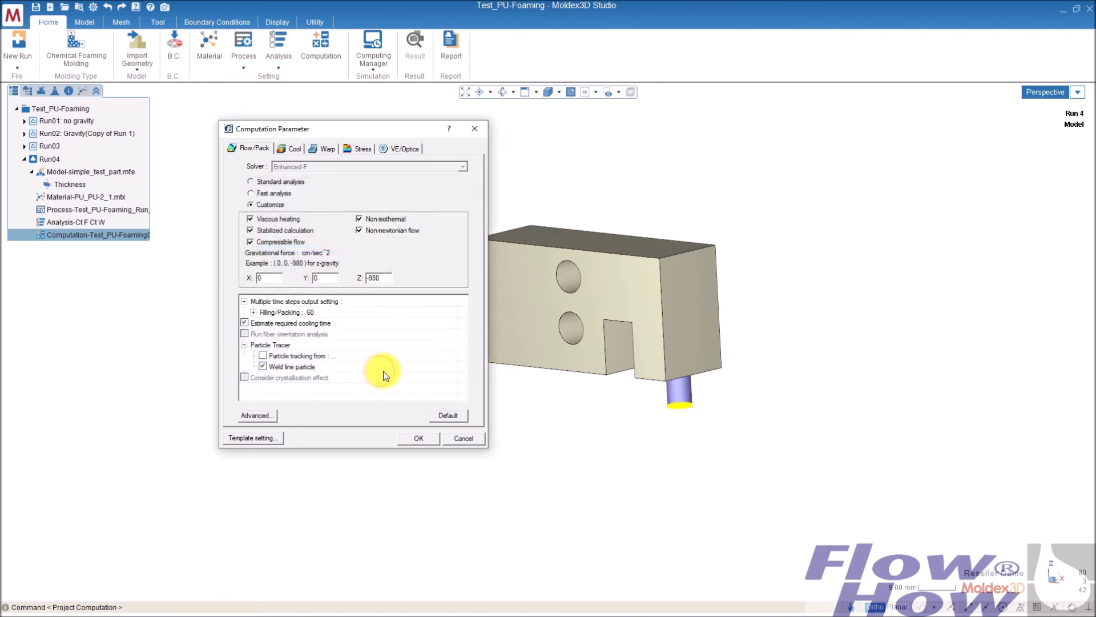
Turn off required cooling time estimation and weld line particle tracing
left_click(244, 323)
left_click(263, 367)
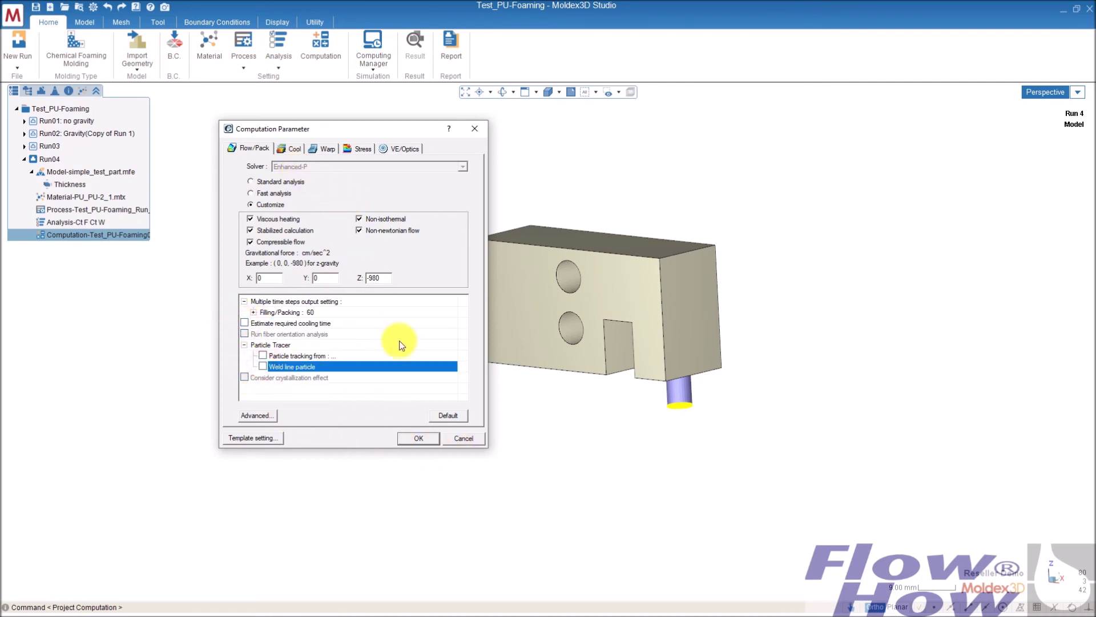
left_click(265, 419)
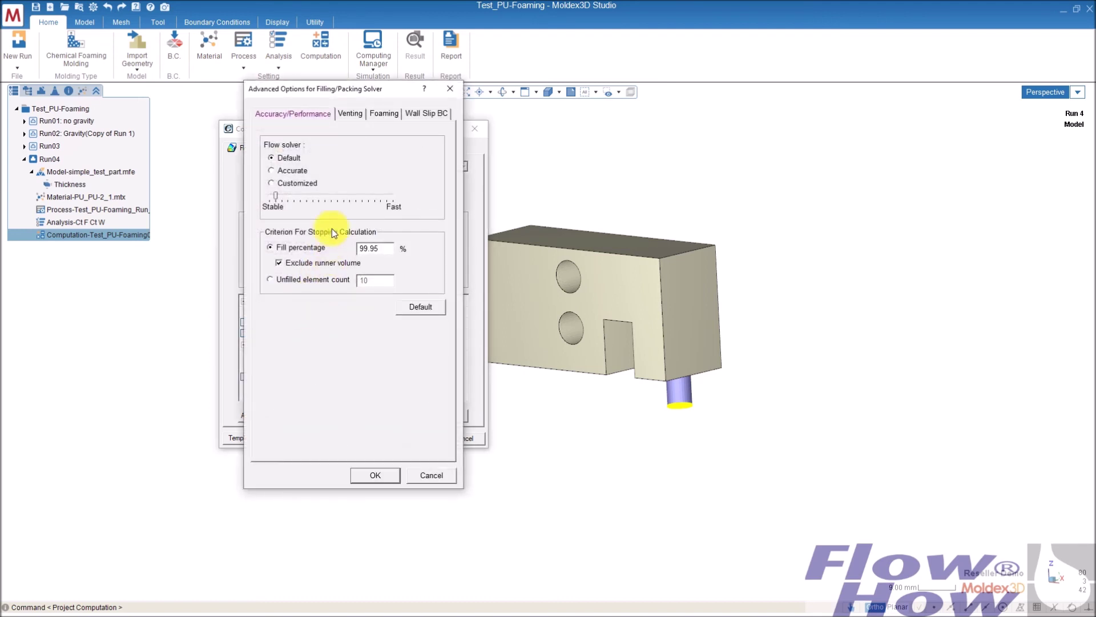
In the advanced Foaming options, enable cell size and cell density calculation with CO2 gas
left_click(384, 116)
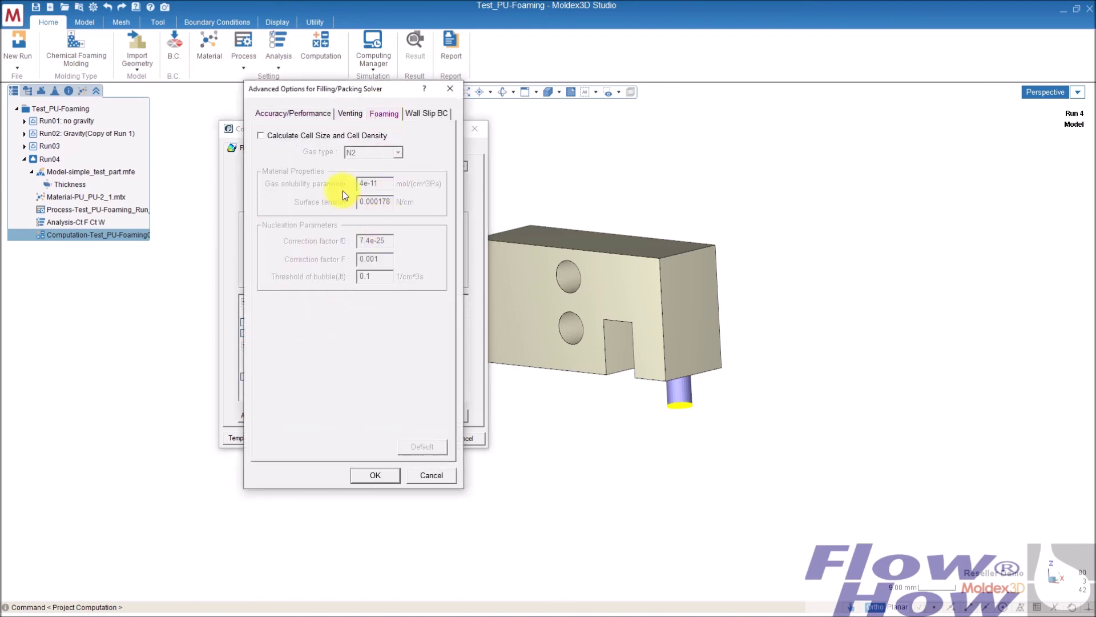
left_click(261, 135)
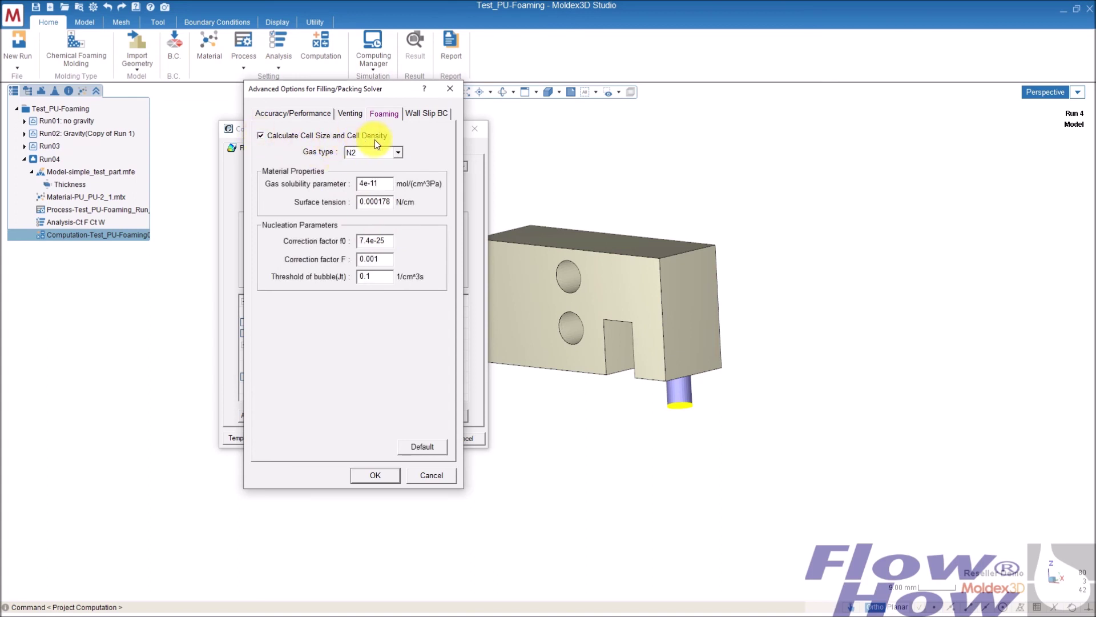
left_click(400, 152)
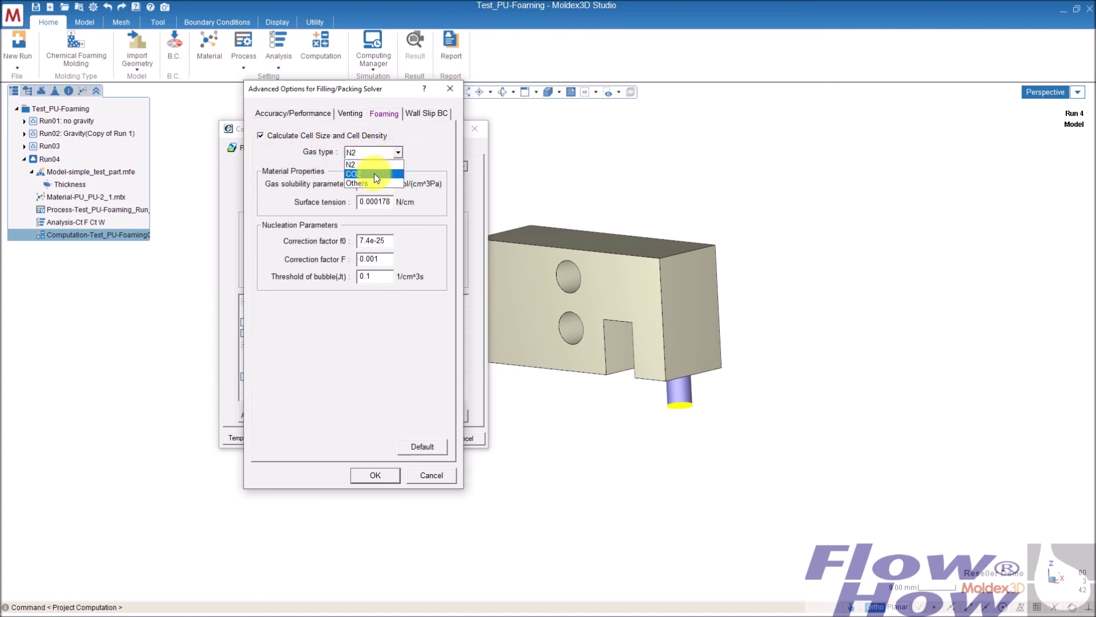
left_click(375, 173)
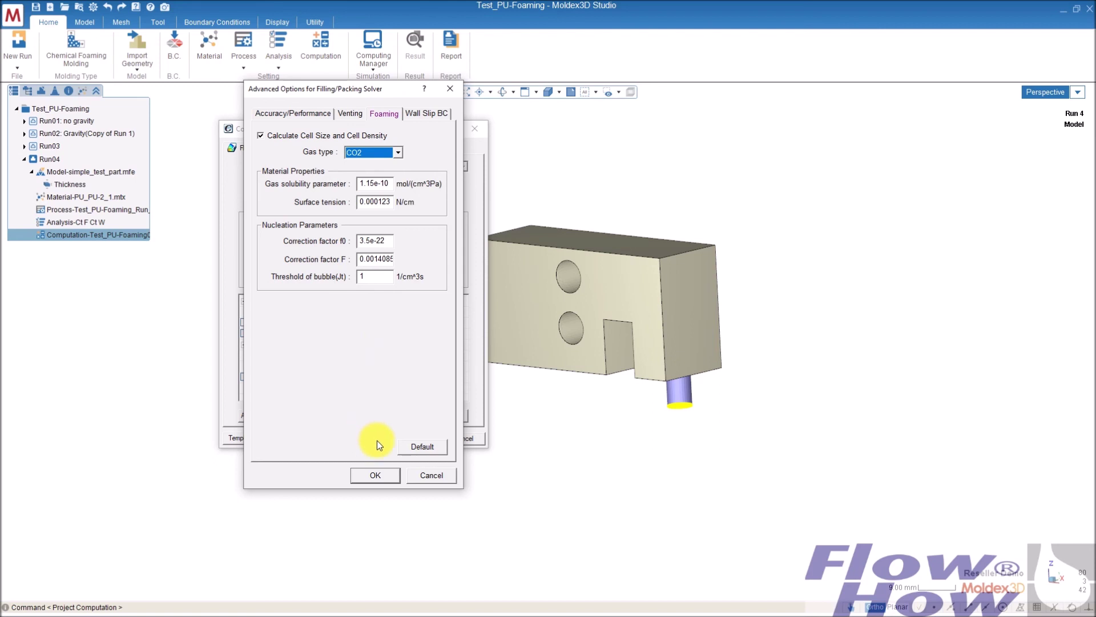
left_click(377, 473)
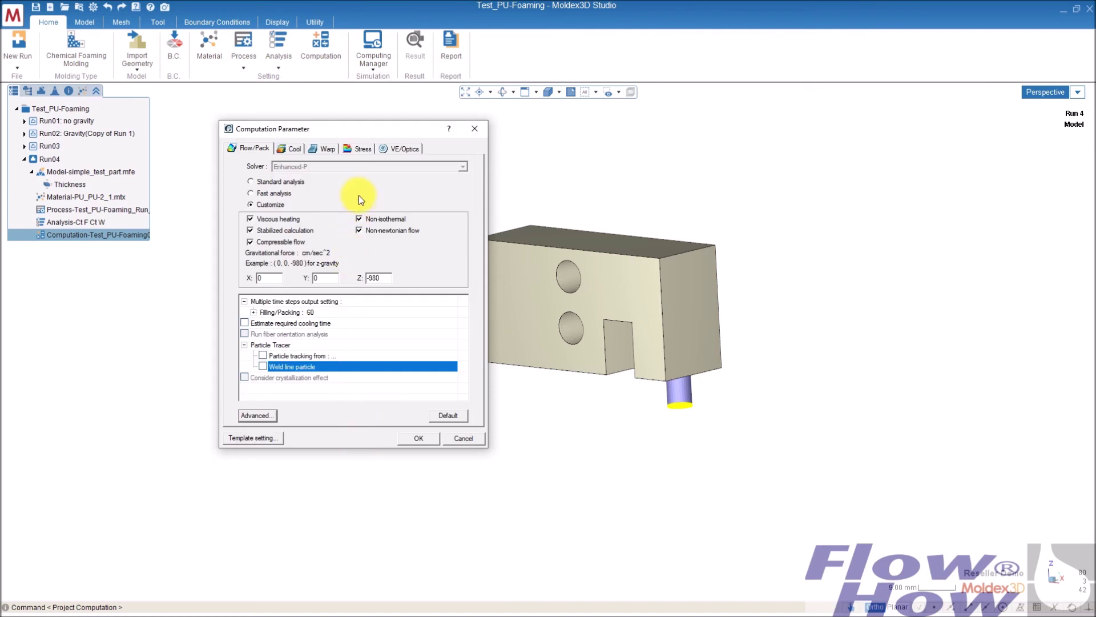
Review the 19 Cooling output times, keep them, and confirm Run04's computation parameters
left_click(290, 149)
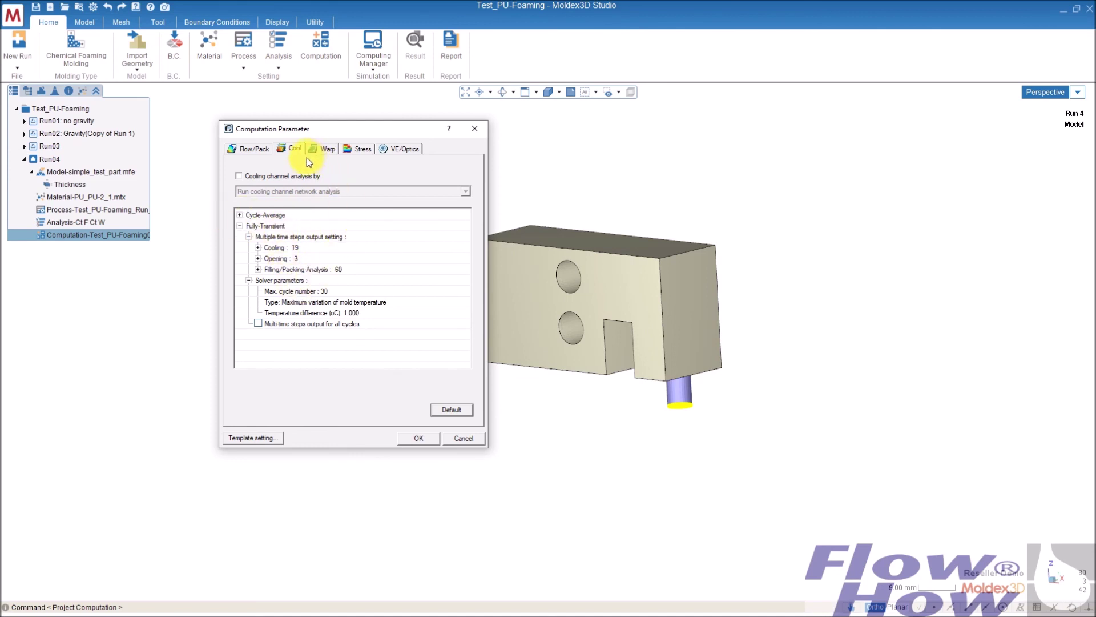
left_click(323, 247)
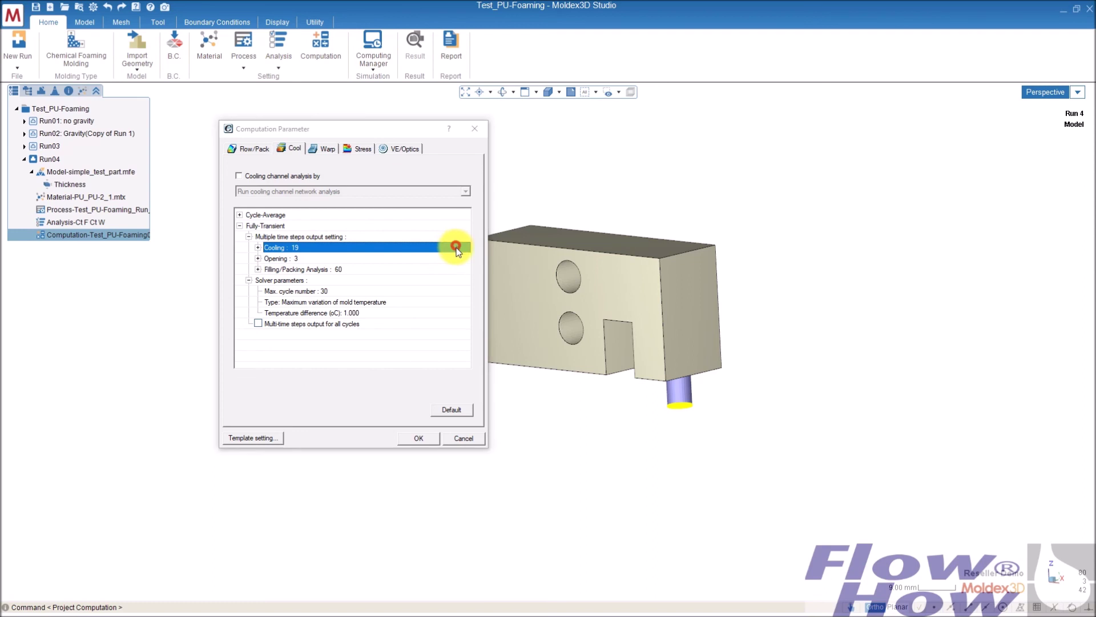
left_click(455, 247)
mouse_move(452, 231)
left_mouse_down()
mouse_move(451, 296)
mouse_move(460, 220)
left_mouse_up()
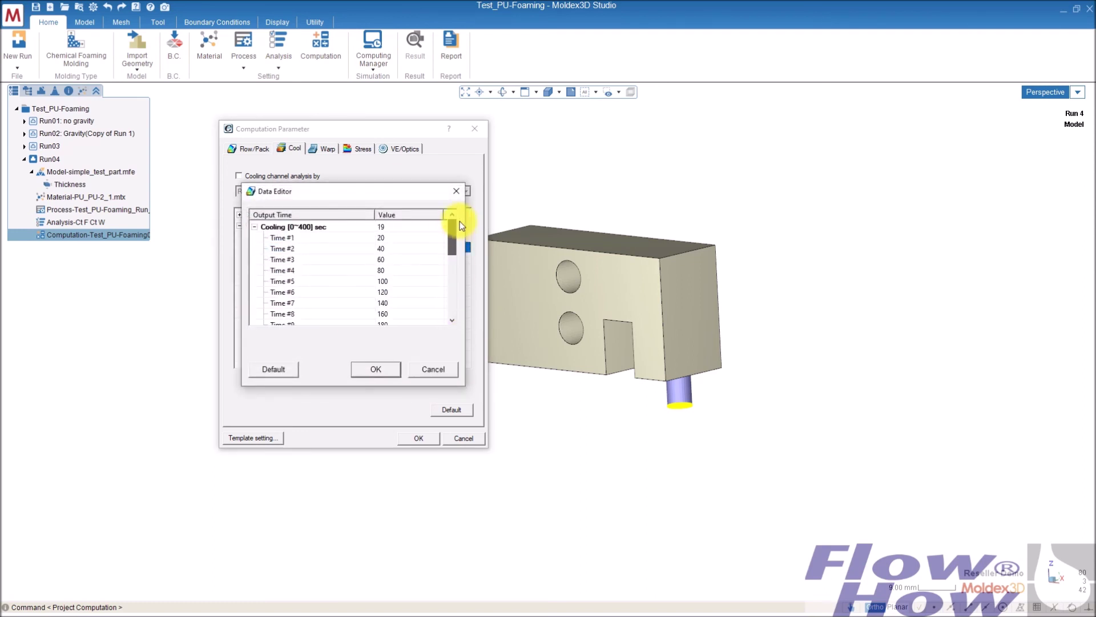
left_click(377, 367)
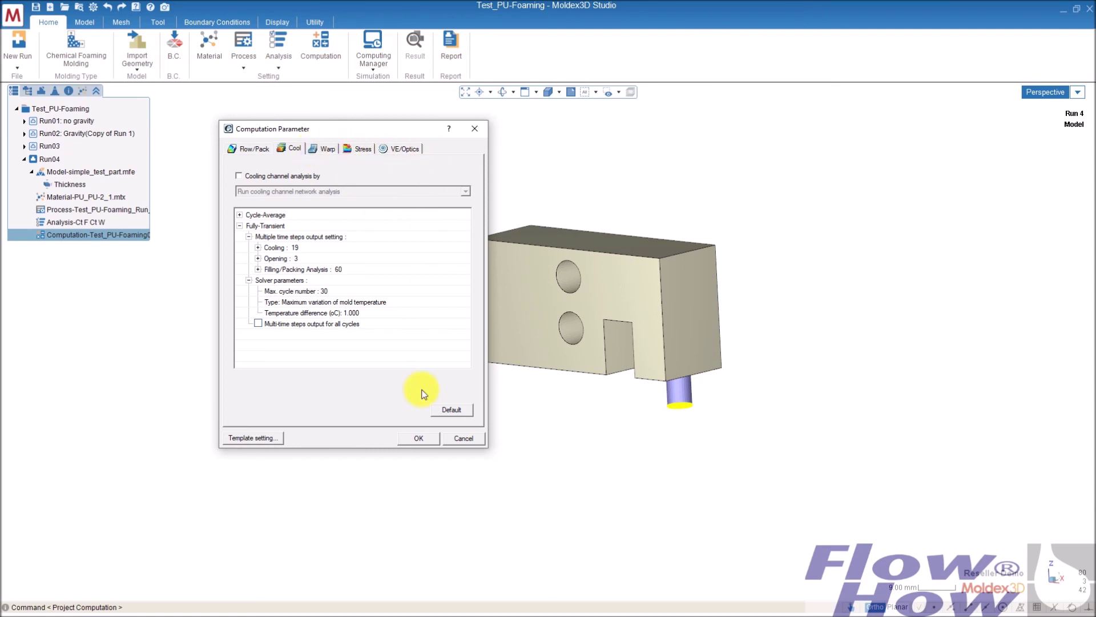
left_click(421, 439)
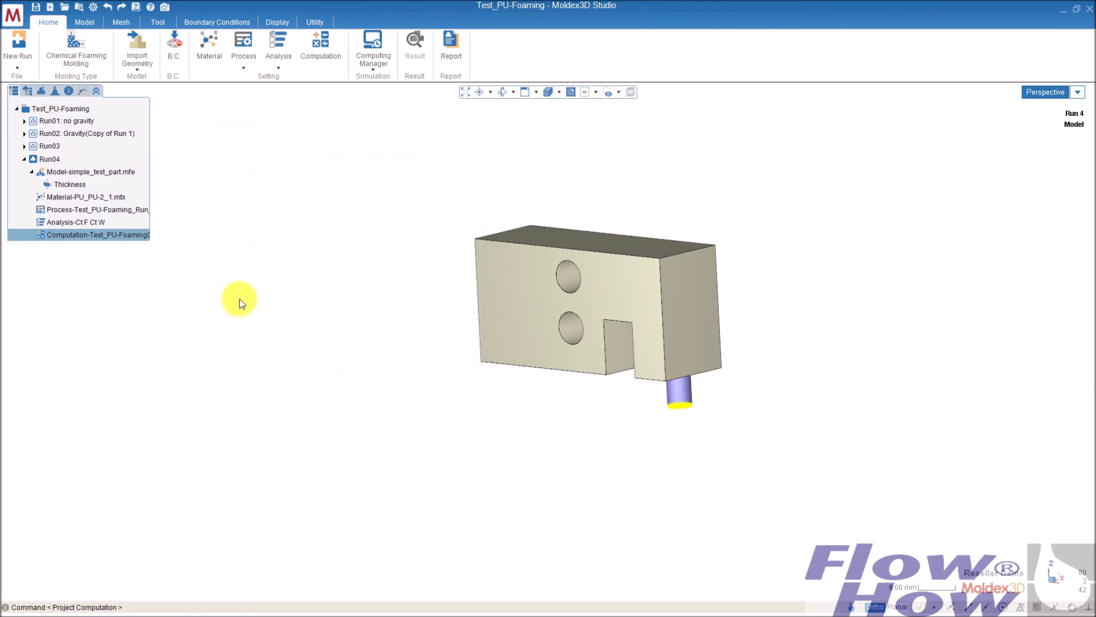
Launch Computing Manager past the license warnings and select the queued Test_PU-Foaming Run 04 job
left_click(371, 39)
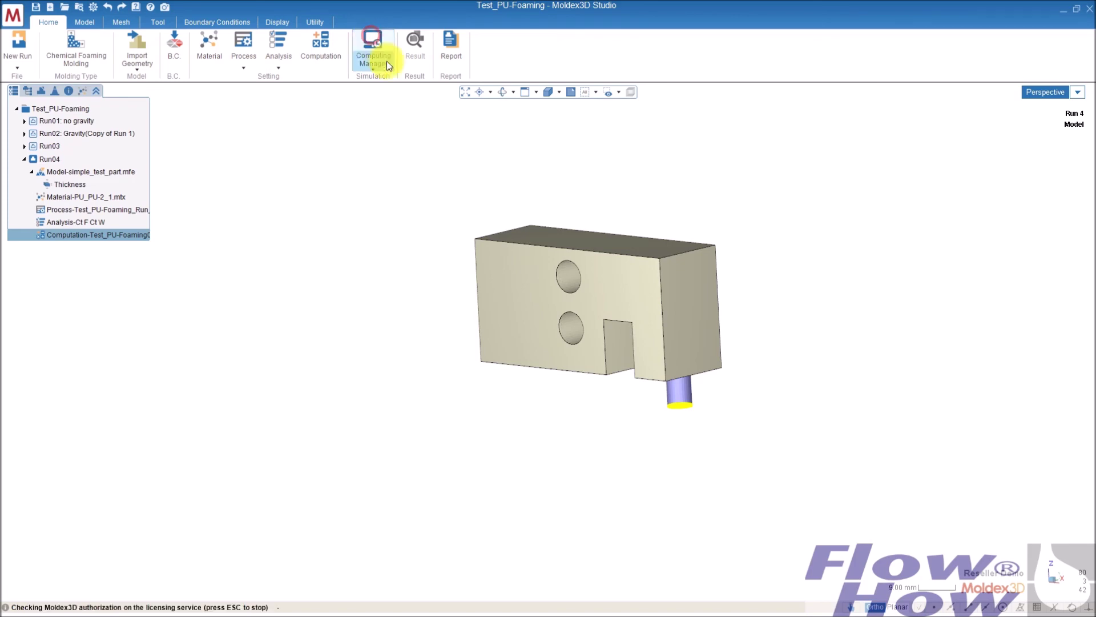
left_click(646, 347)
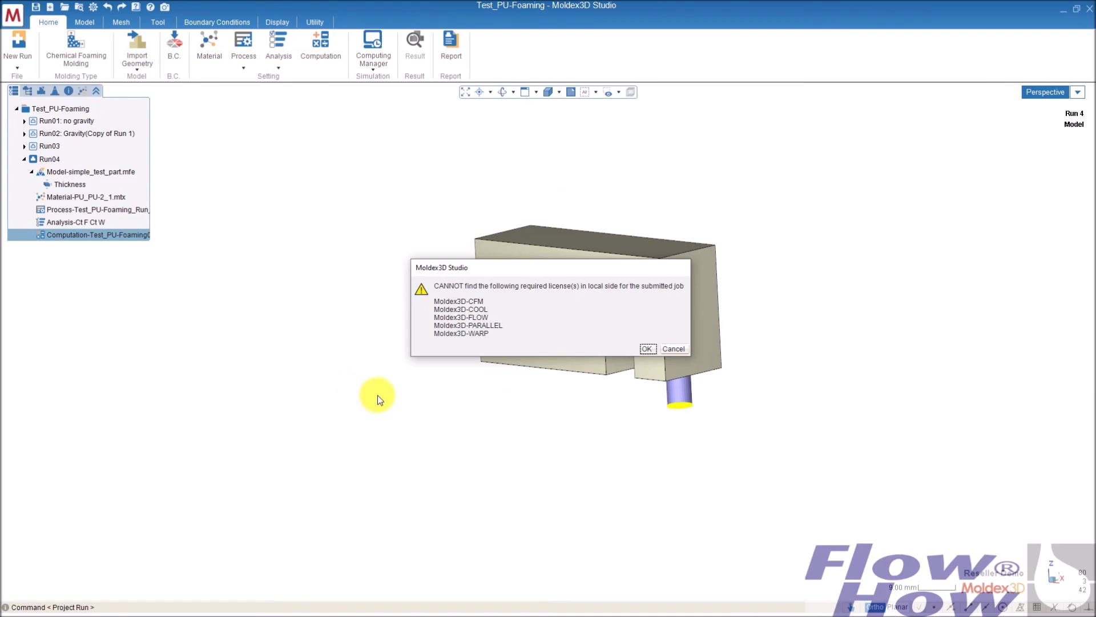
left_click(684, 350)
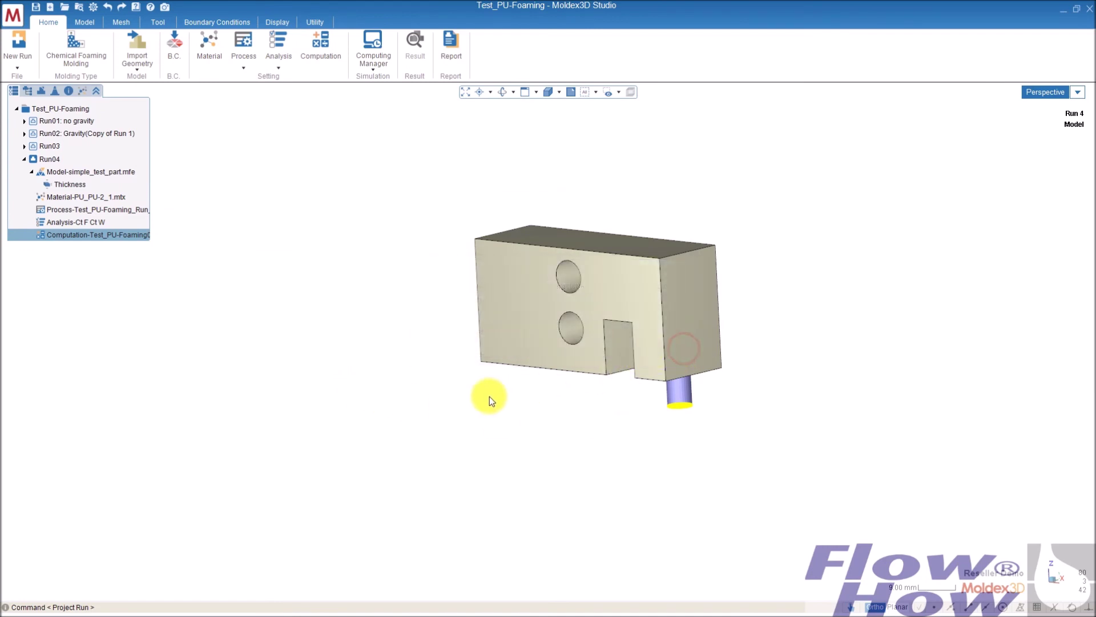
left_click(303, 195)
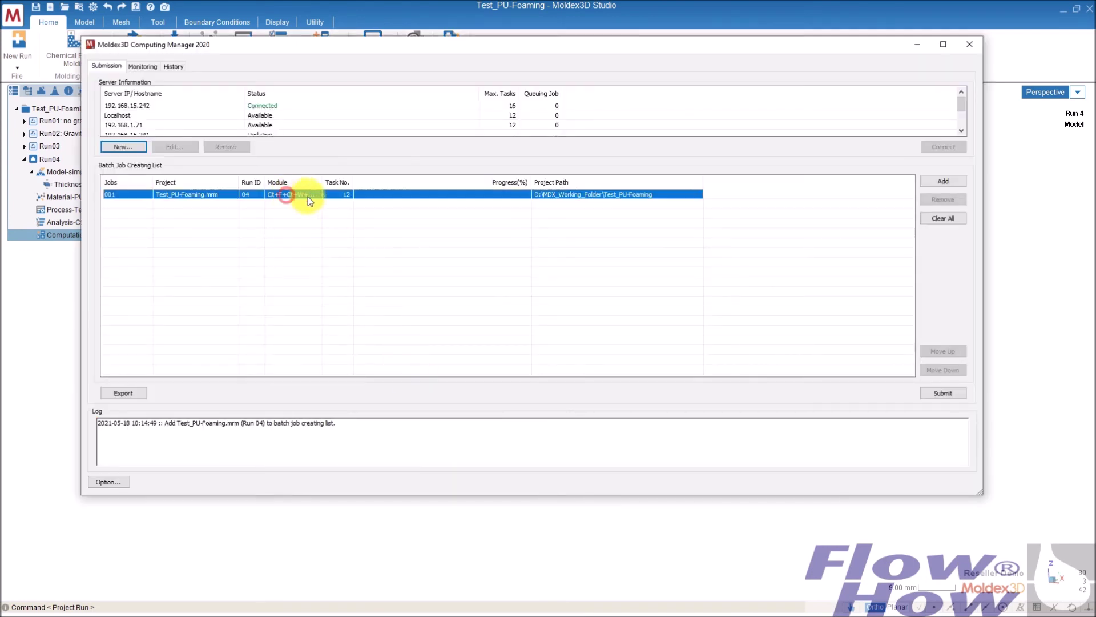